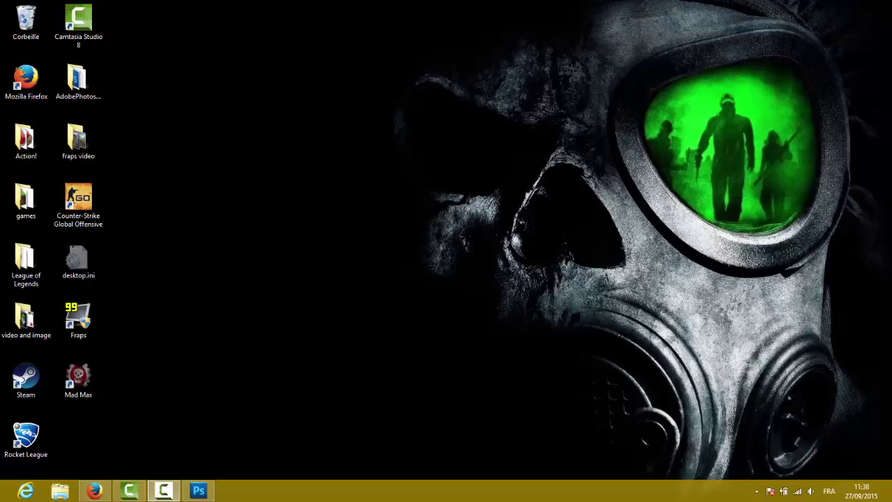
# Switch to Photoshop and create a new 1600 × 900 pixel document at 72 pixels/inch, RGB, with a transparent background
pyautogui.moveTo(101, 494)
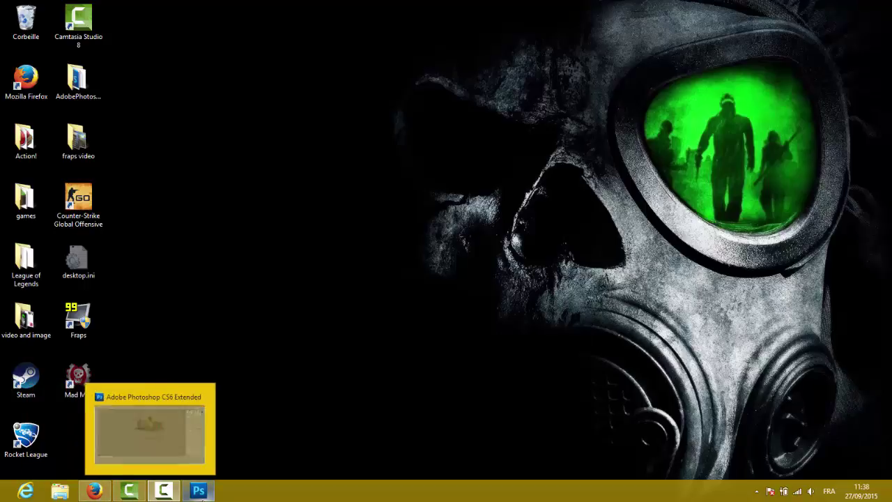
pyautogui.click(199, 492)
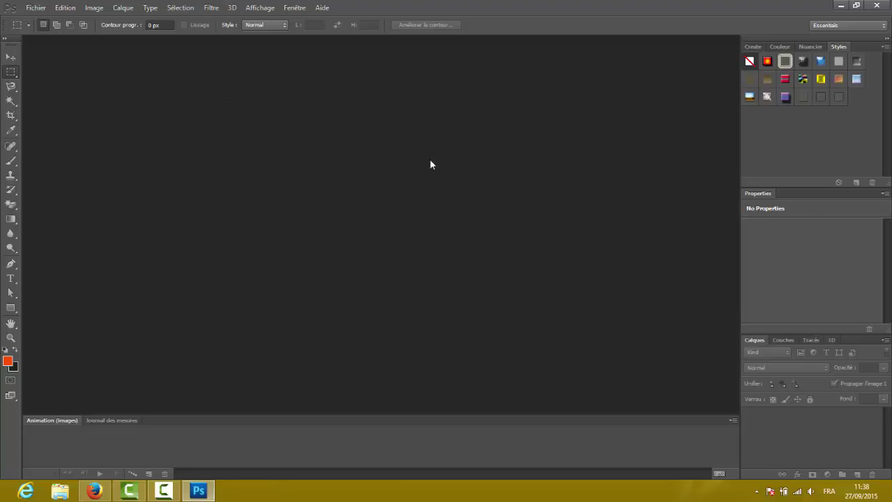
pyautogui.click(36, 8)
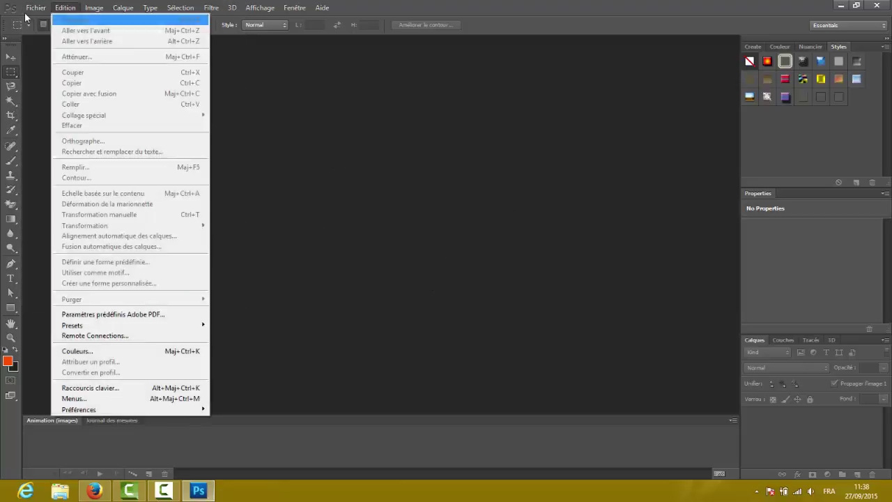
pyautogui.click(42, 17)
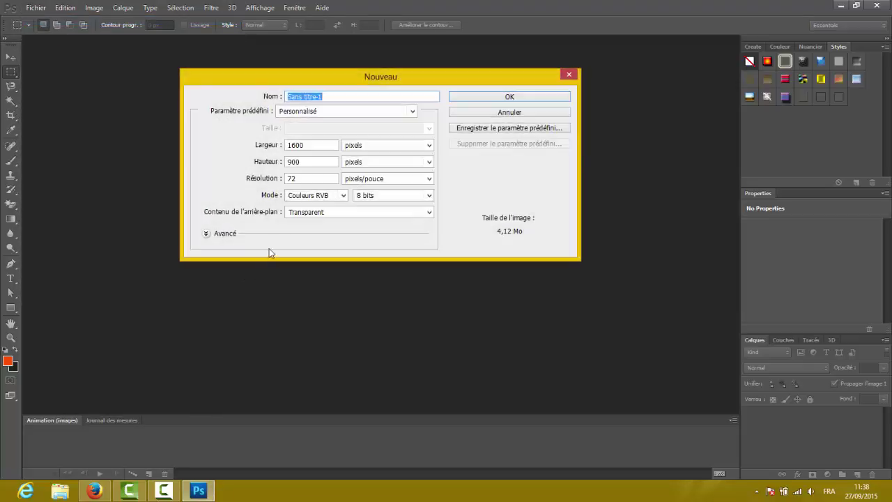
pyautogui.moveTo(318, 146); pyautogui.dragTo(285, 162)
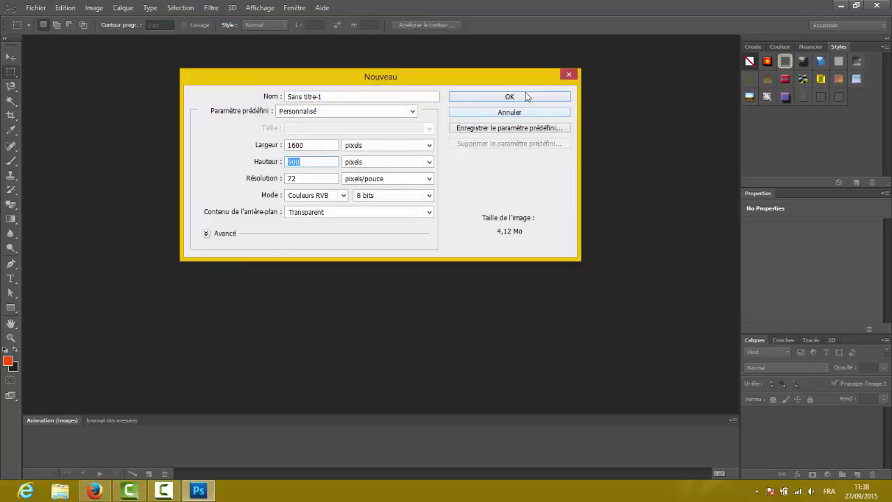
pyautogui.click(382, 212)
pyautogui.click(383, 239)
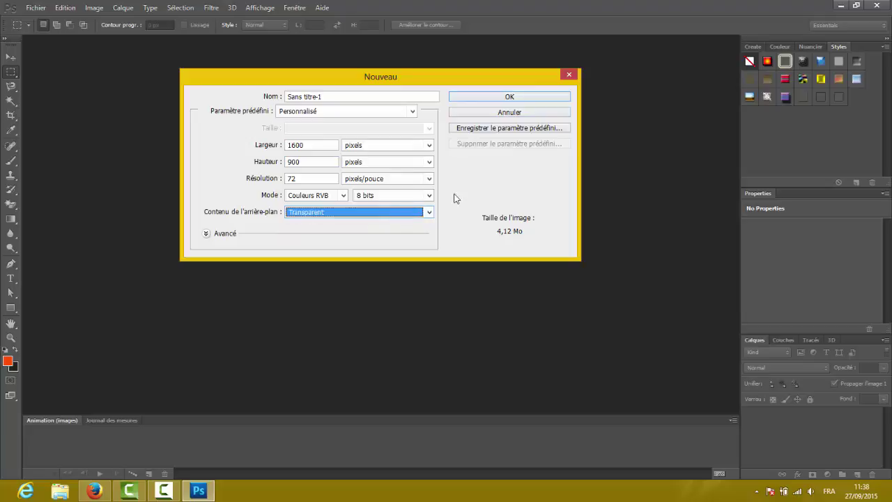
pyautogui.click(520, 100)
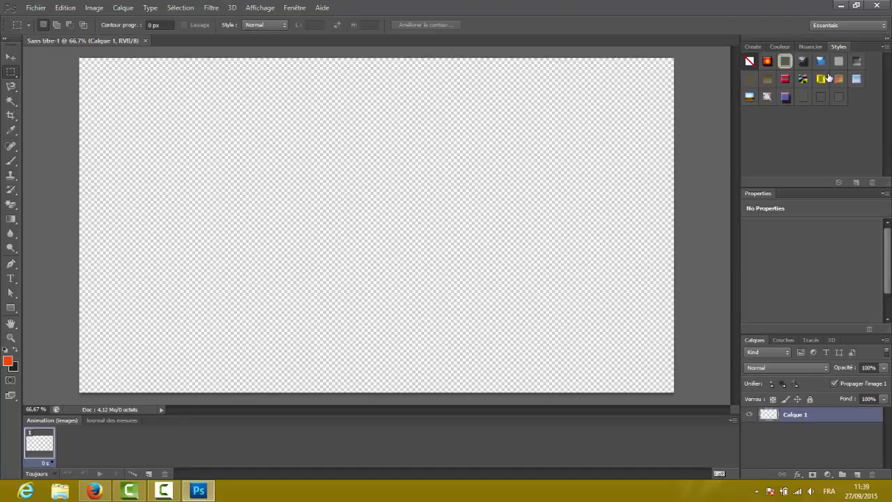
# Switch to Firefox and search Google Images for "fond"
pyautogui.click(839, 5)
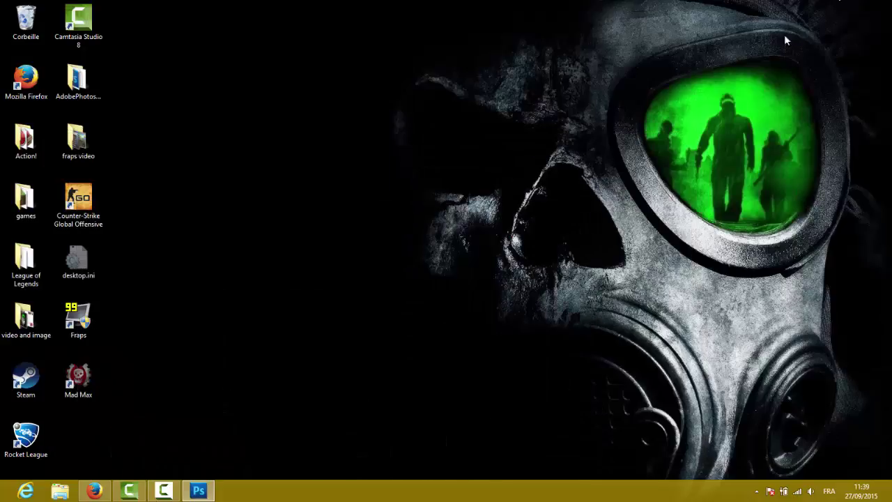
pyautogui.click(95, 491)
pyautogui.click(787, 56)
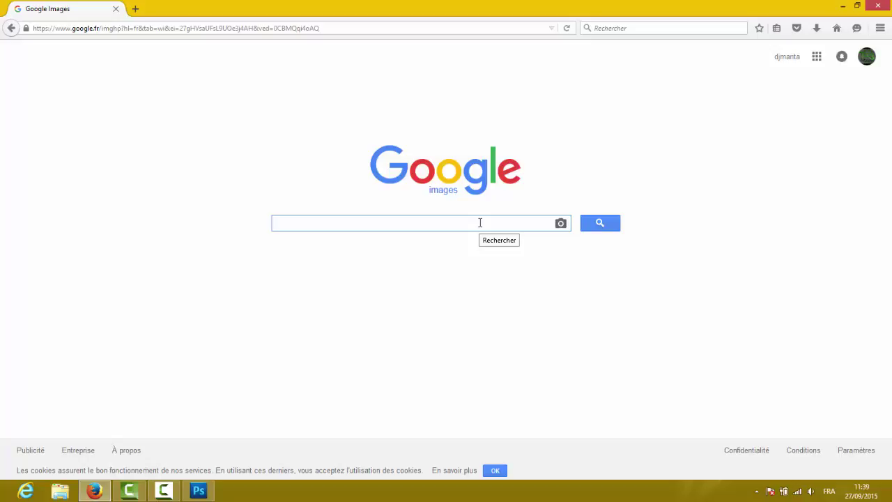
pyautogui.write('fond')
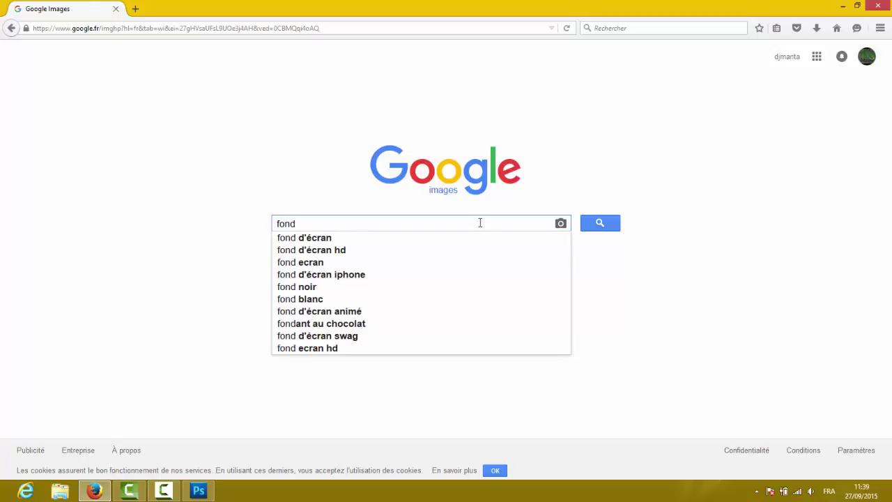
pyautogui.press('Return')
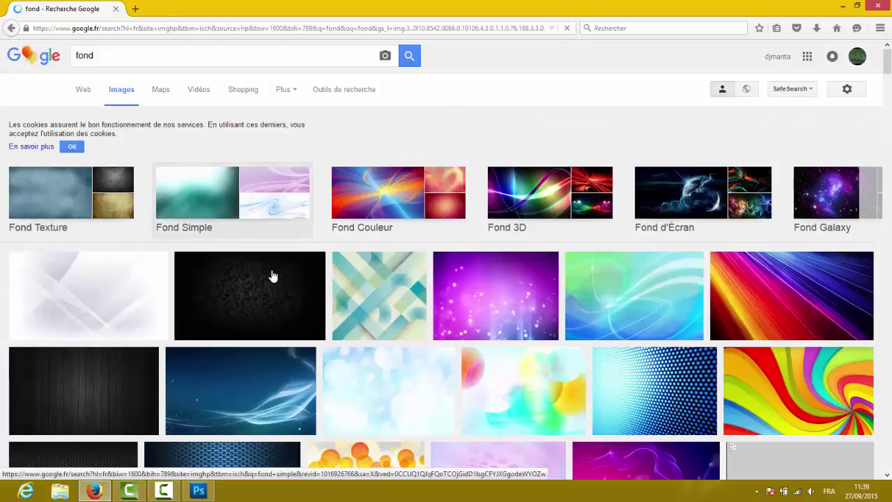
# Find the pale blue diagonal-blur background among the image results and save it to the desktop as fonds-ecran-hd_05.jpg
pyautogui.scroll(-5, 272, 277)
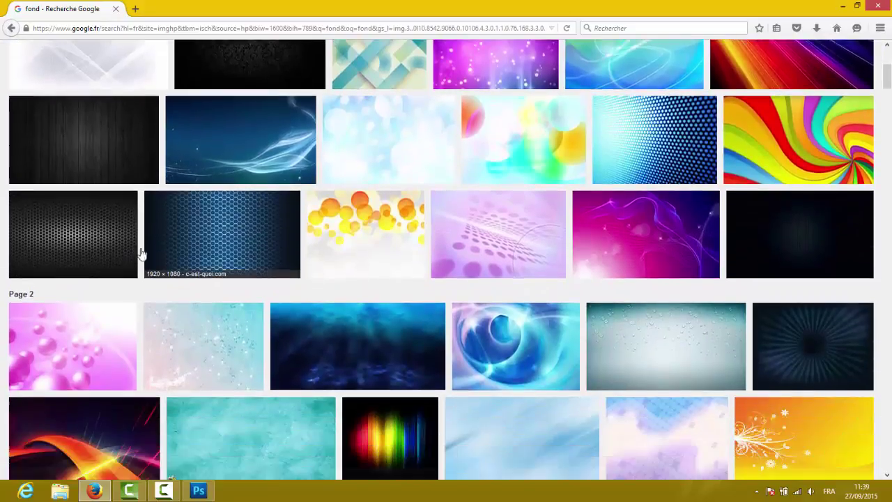
pyautogui.scroll(-3, 143, 253)
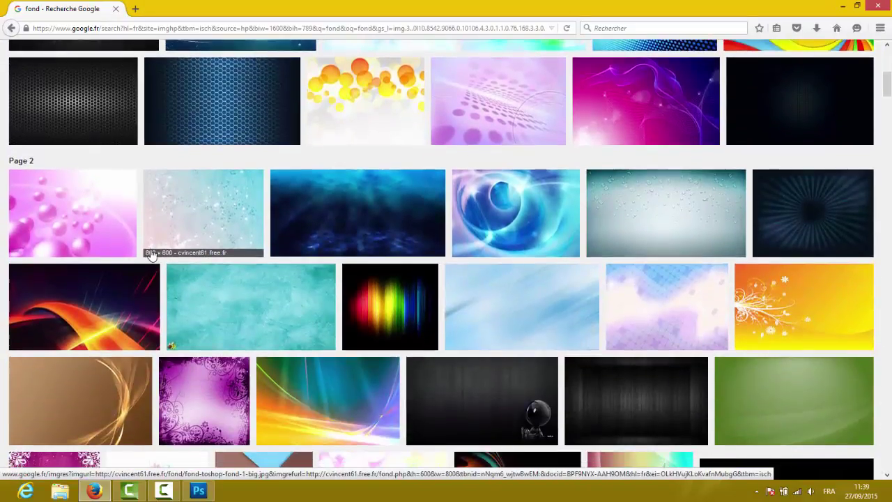
pyautogui.scroll(-2, 151, 255)
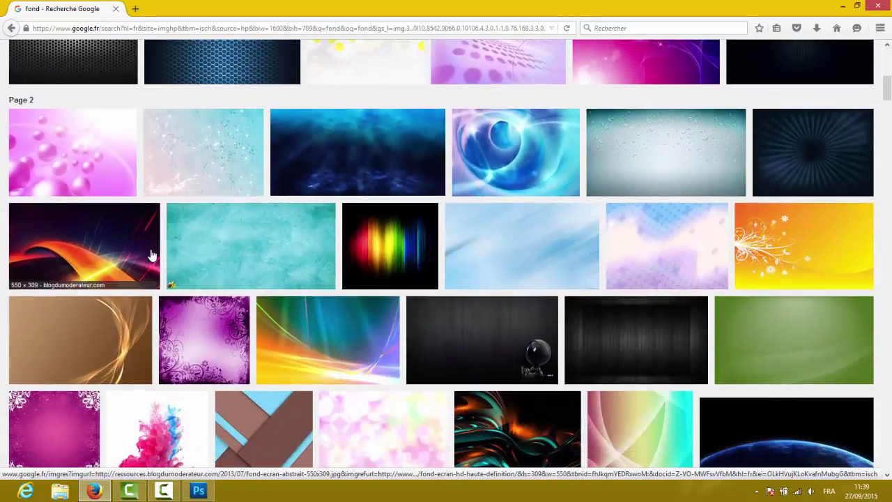
pyautogui.scroll(-2, 167, 253)
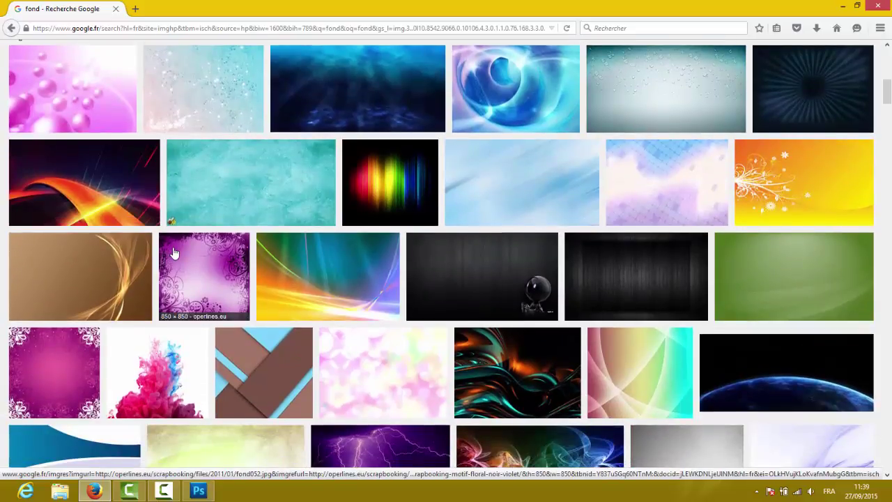
pyautogui.scroll(-4, 173, 253)
pyautogui.scroll(-2, 189, 259)
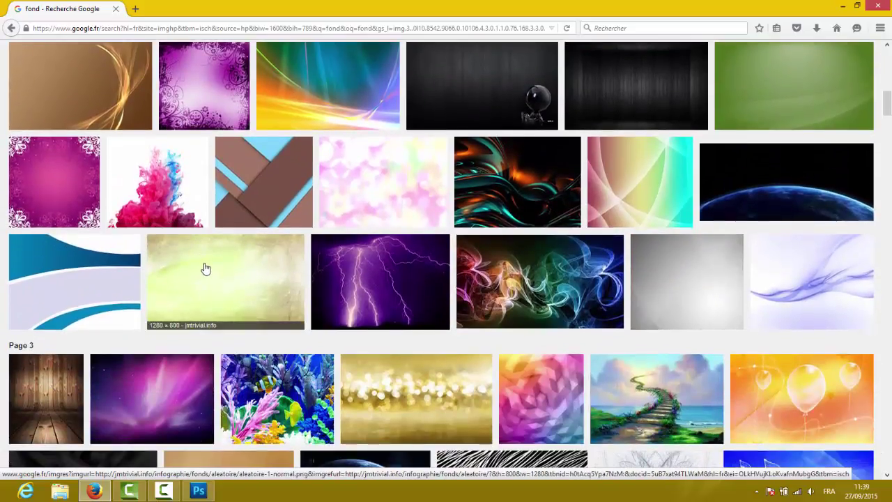
pyautogui.scroll(5, 209, 270)
pyautogui.scroll(2, 258, 276)
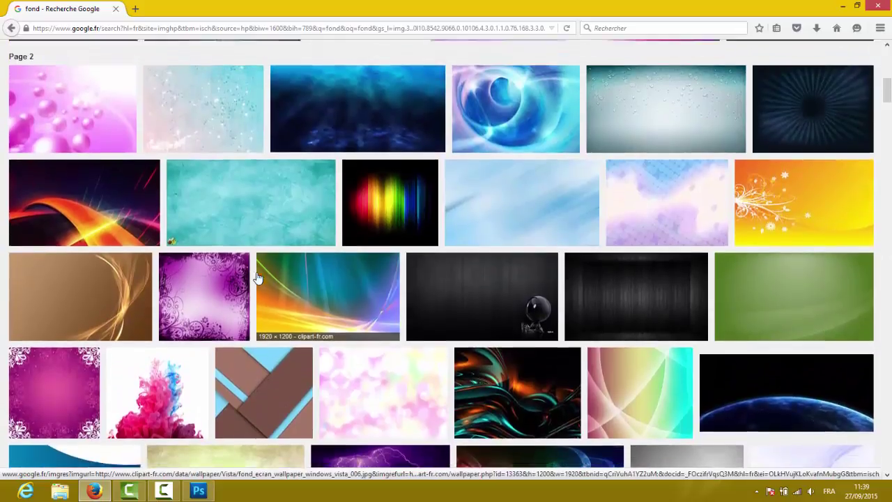
pyautogui.click(496, 264)
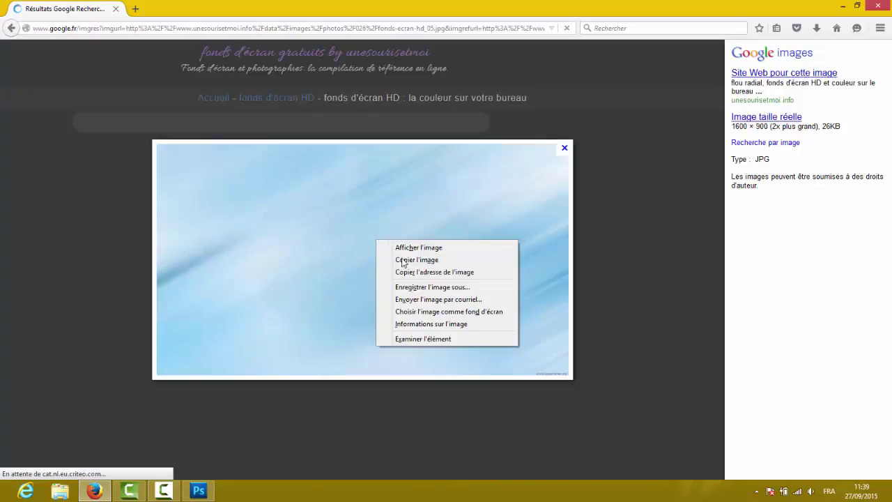
pyautogui.click(437, 288)
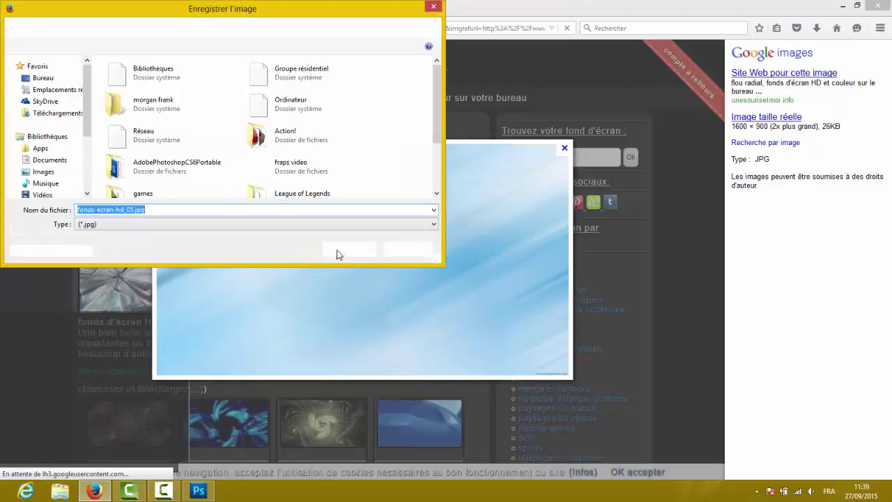
pyautogui.click(349, 249)
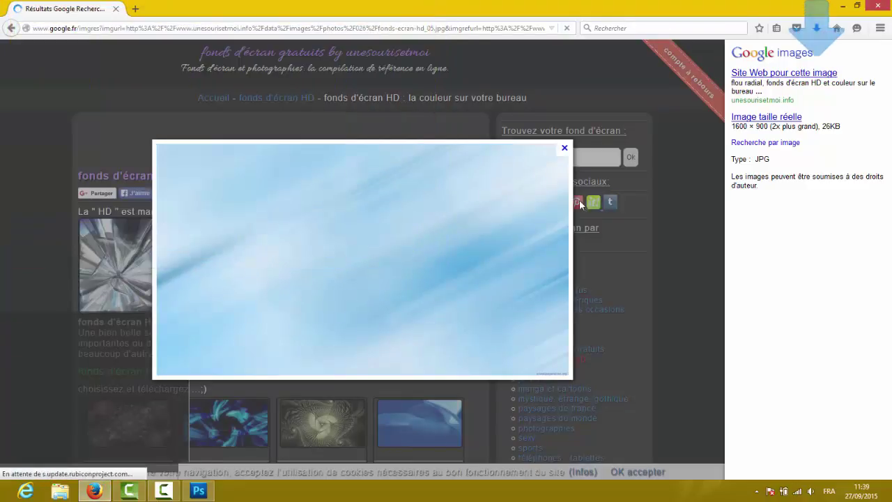
# Switch back to Photoshop and place fonds-ecran-hd_05.jpg from the desktop into the blank document
pyautogui.click(843, 6)
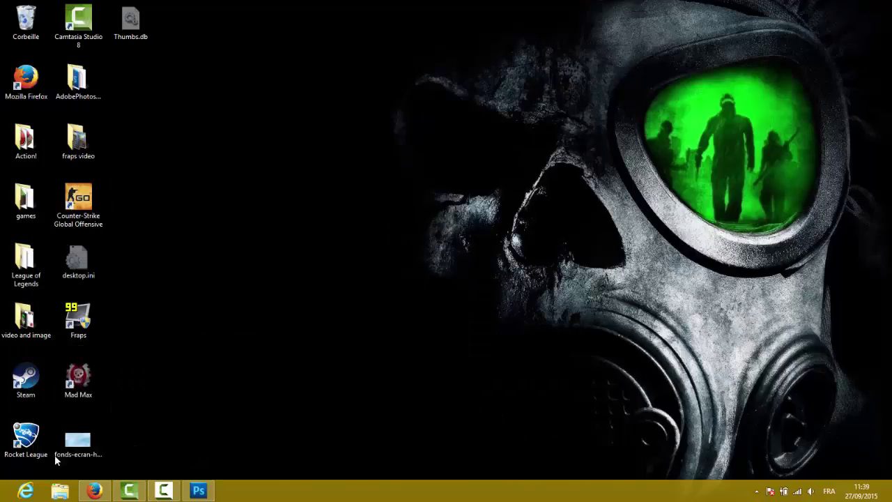
pyautogui.click(198, 490)
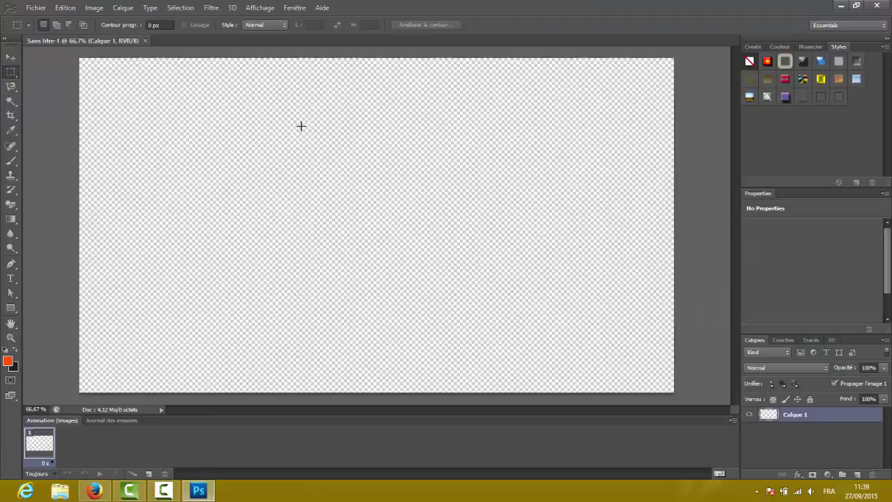
pyautogui.click(36, 7)
pyautogui.click(70, 186)
pyautogui.moveTo(592, 150); pyautogui.dragTo(589, 272)
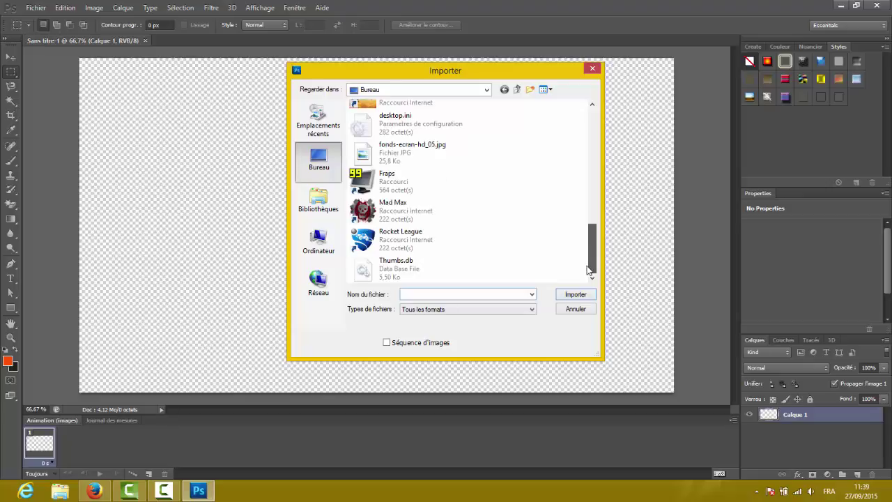
pyautogui.doubleClick(402, 153)
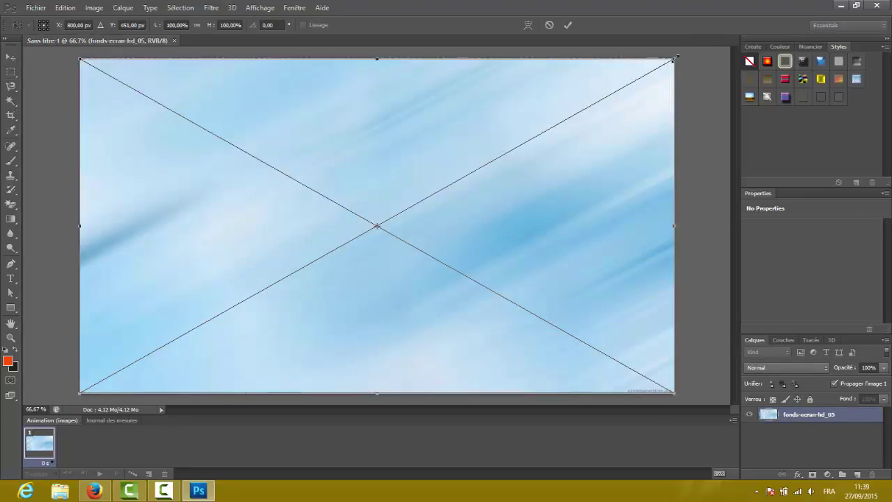
# Stretch the placed background's height to about 100.11% so it reaches the canvas's upper edge, and commit the placement
pyautogui.moveTo(675, 59); pyautogui.dragTo(675, 57)
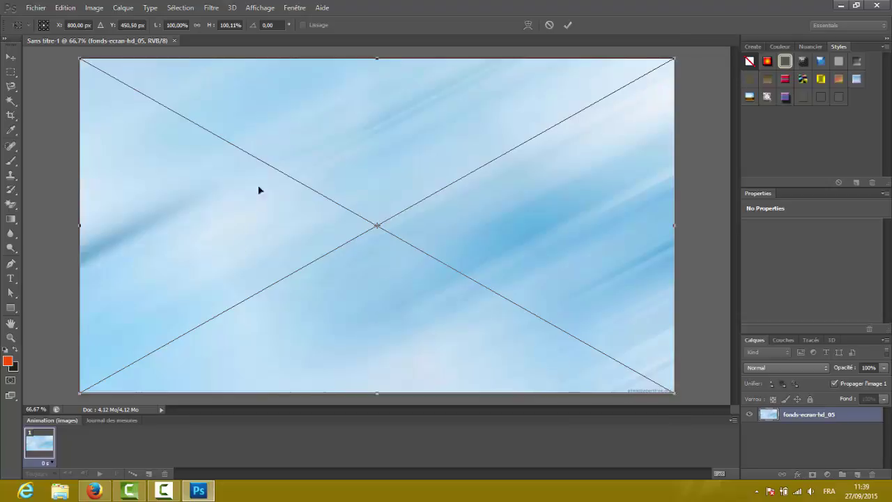
pyautogui.rightClick(292, 124)
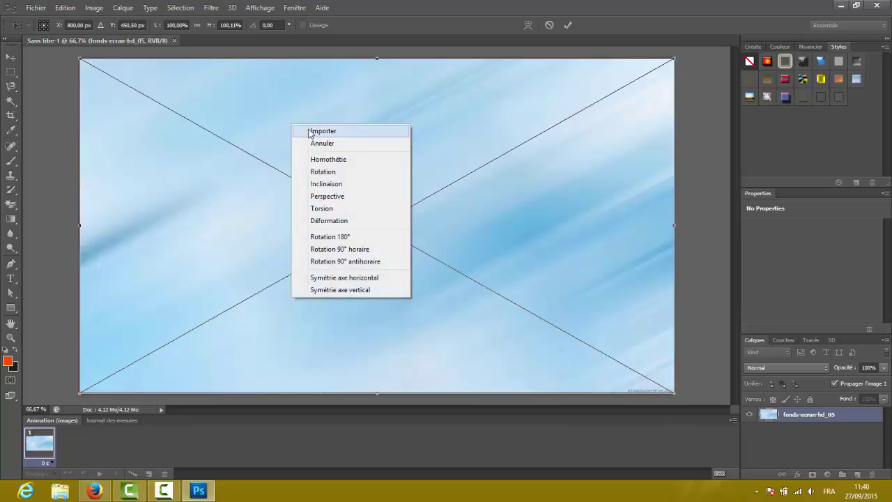
pyautogui.click(311, 131)
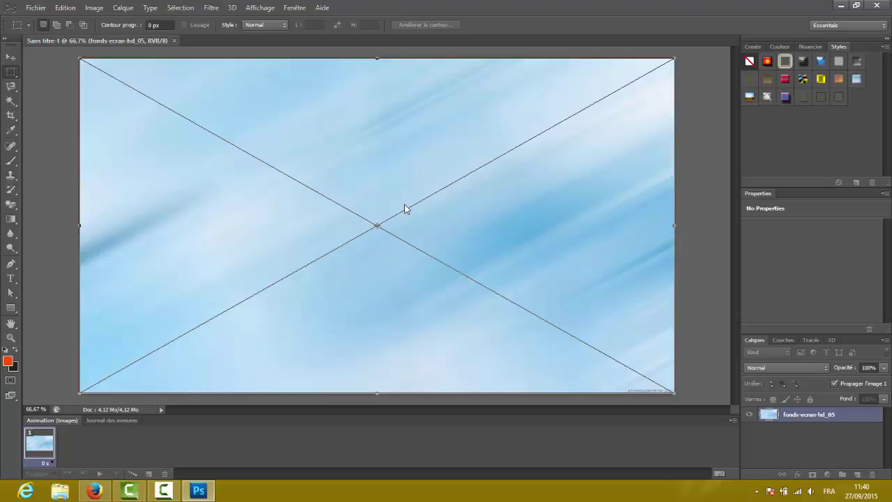
# Switch to Firefox, return to the image results and search for "log photoshop"
pyautogui.click(94, 491)
pyautogui.click(245, 92)
pyautogui.scroll(10, 244, 92)
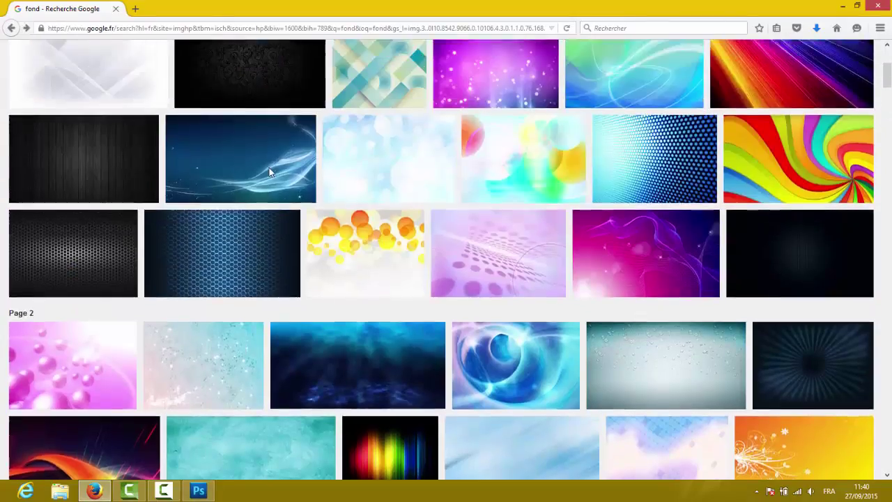
pyautogui.doubleClick(79, 50)
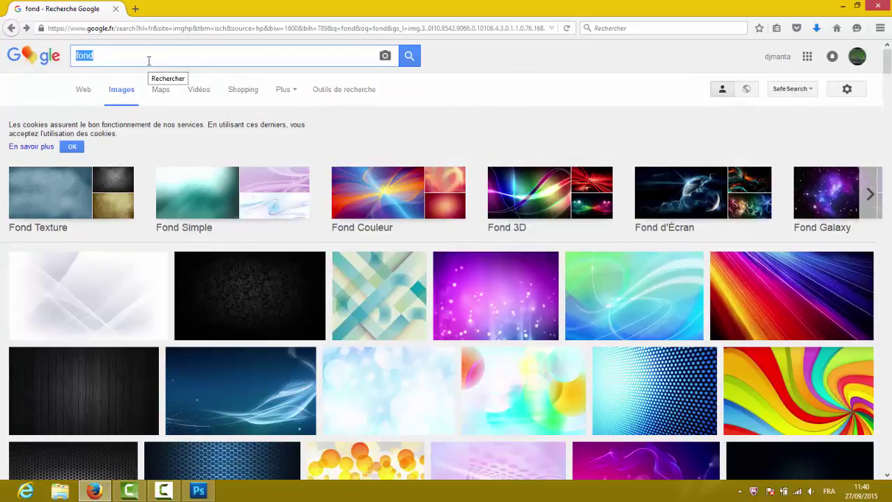
pyautogui.write('lo')
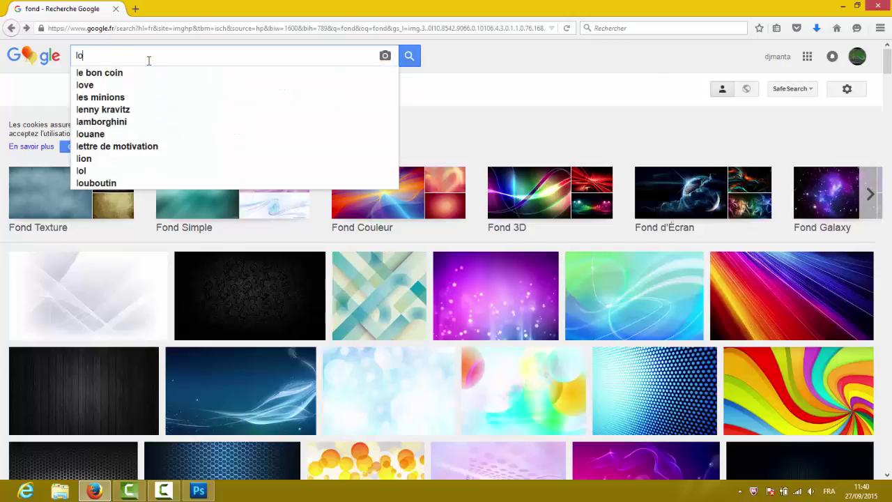
pyautogui.write('g photo')
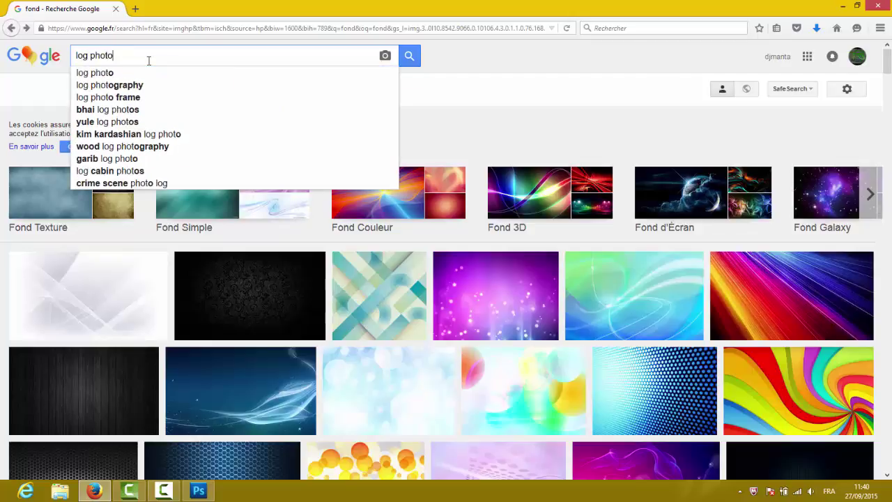
pyautogui.write('shop')
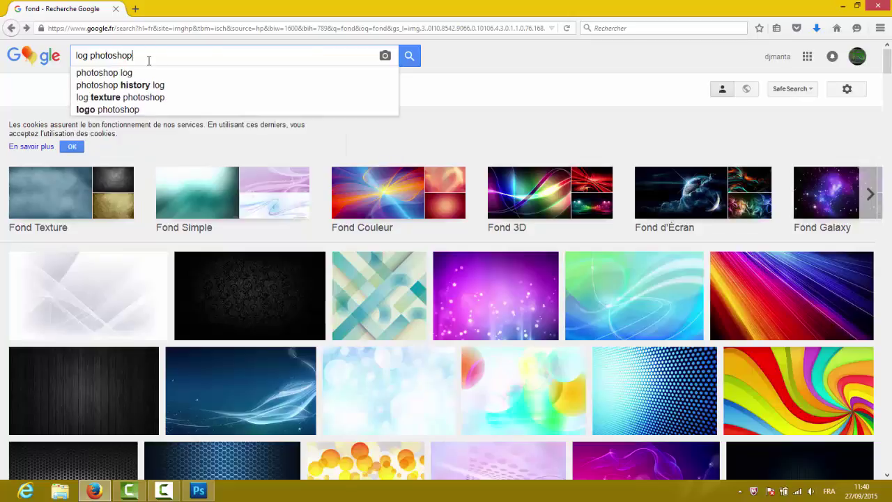
pyautogui.press('Return')
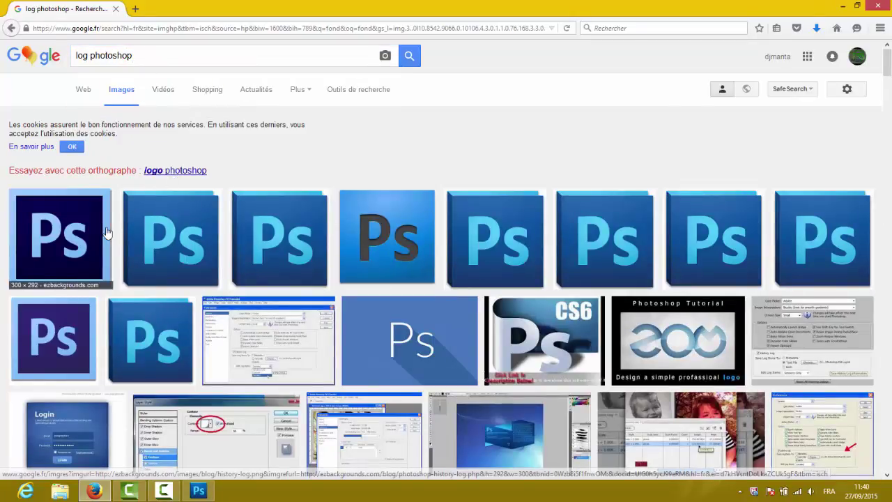
# Open the second Photoshop logo among the image results and save it to the desktop as Photoshop-Log.png
pyautogui.click(173, 257)
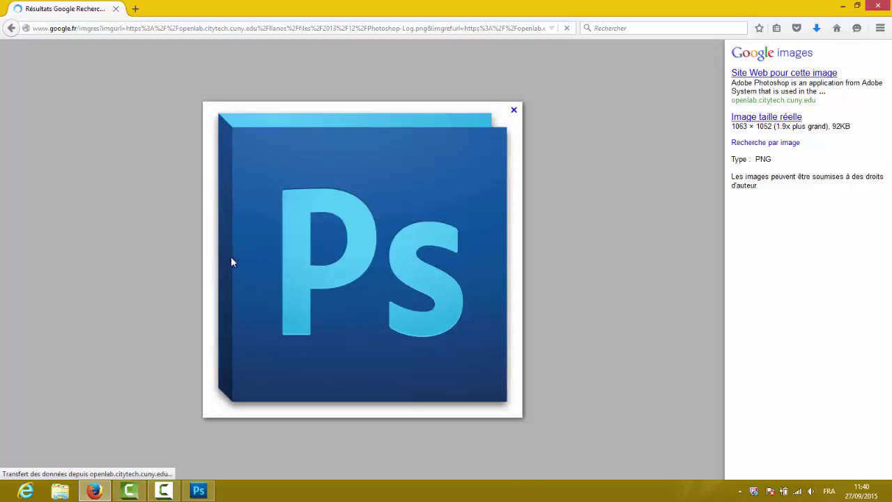
pyautogui.rightClick(346, 249)
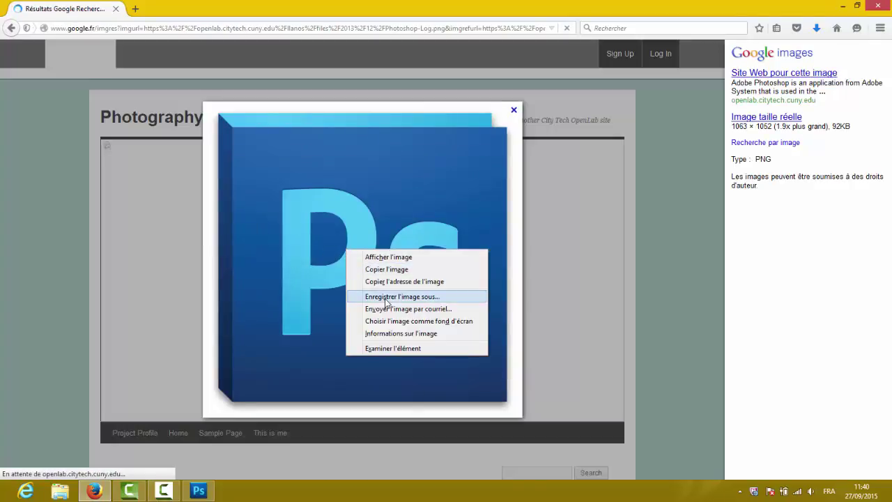
pyautogui.click(385, 297)
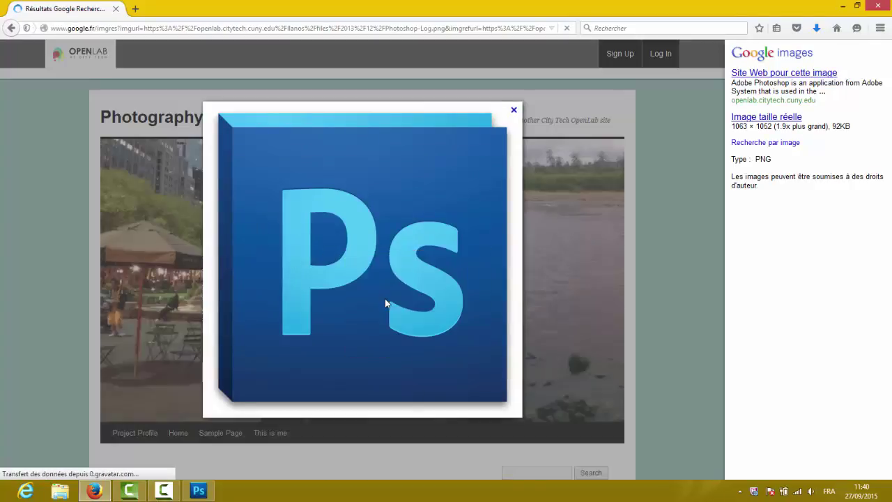
pyautogui.click(349, 248)
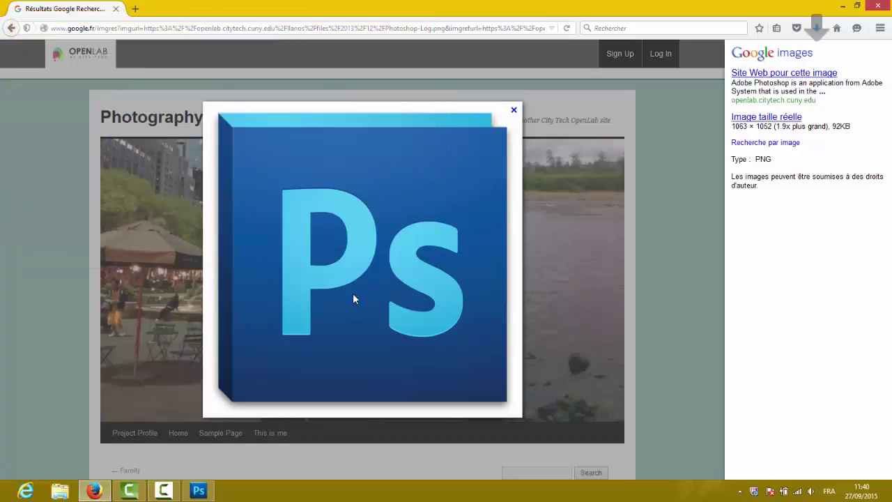
# Switch back to Photoshop and place Photoshop-Log.png from the desktop into the document
pyautogui.click(842, 5)
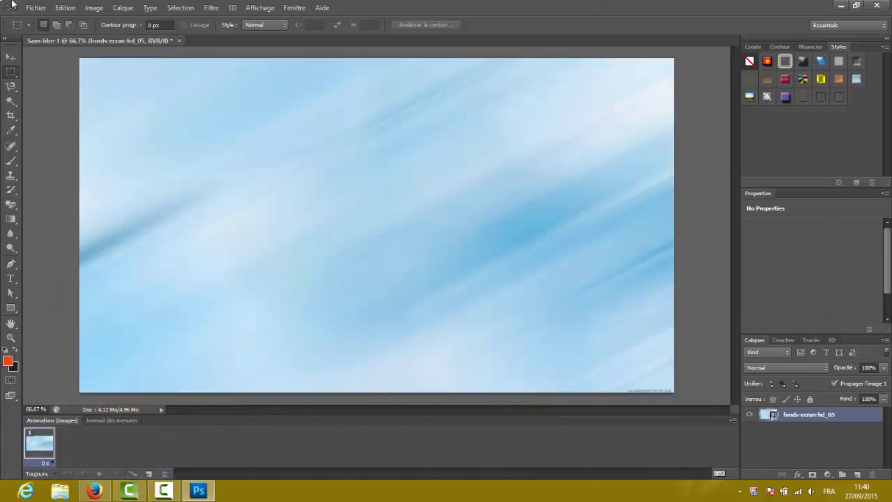
pyautogui.click(35, 7)
pyautogui.click(104, 186)
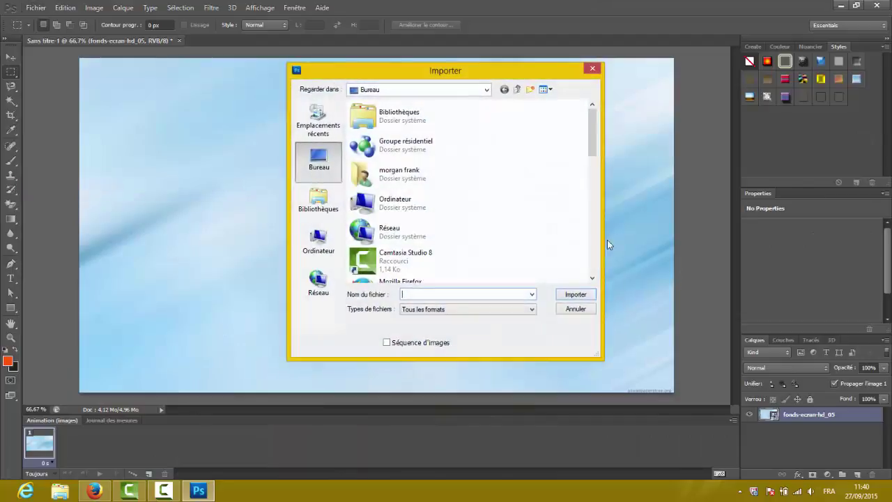
pyautogui.moveTo(596, 134); pyautogui.dragTo(597, 252)
pyautogui.click(428, 226)
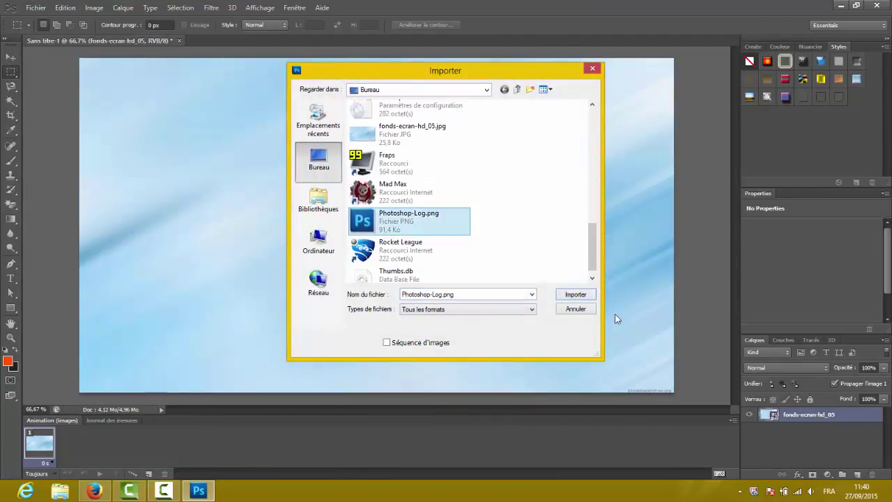
pyautogui.click(576, 295)
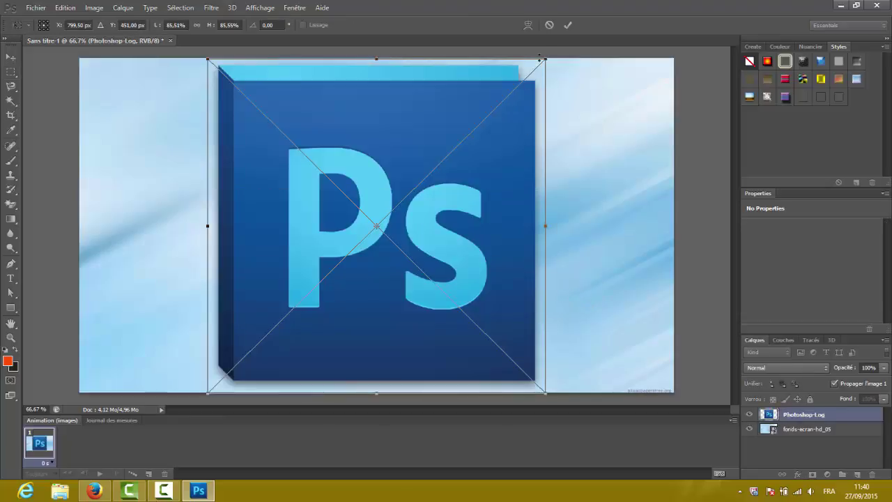
# Shrink the placed logo to about 46.75% width and 39.64% height, move it to the canvas's upper-left corner and commit the placement
pyautogui.moveTo(527, 74); pyautogui.dragTo(392, 238)
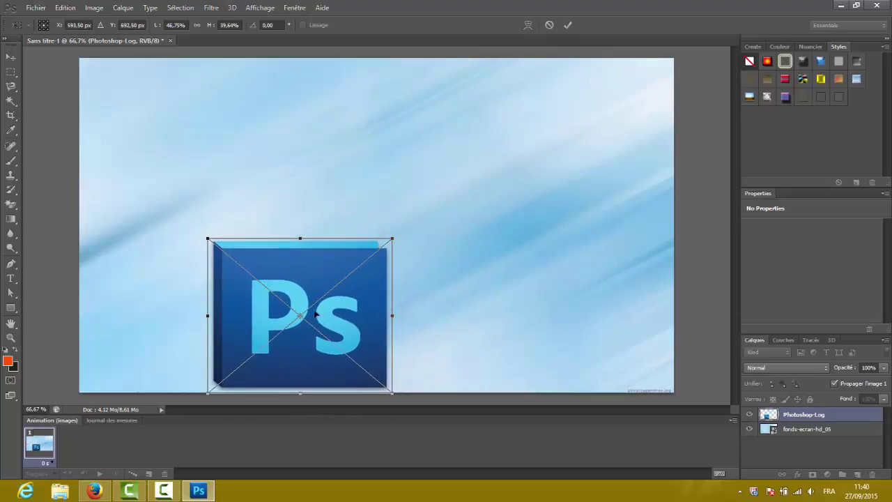
pyautogui.moveTo(319, 317); pyautogui.dragTo(196, 146)
pyautogui.rightClick(196, 146)
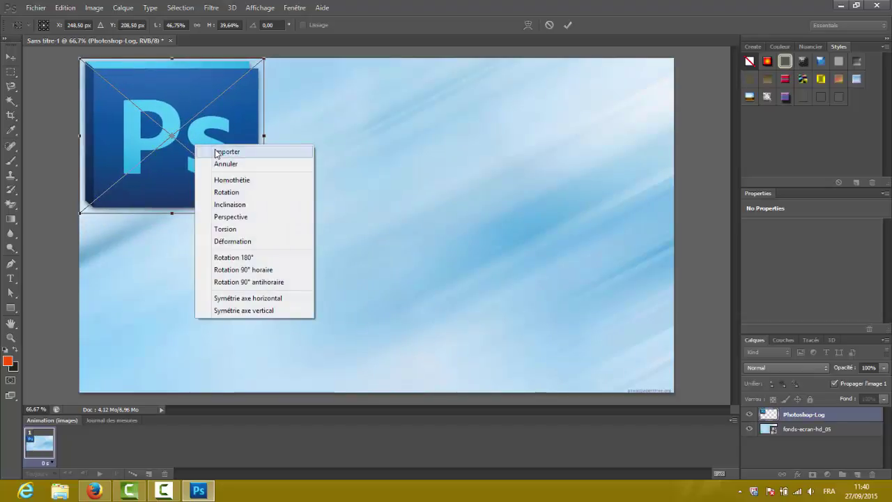
pyautogui.click(374, 253)
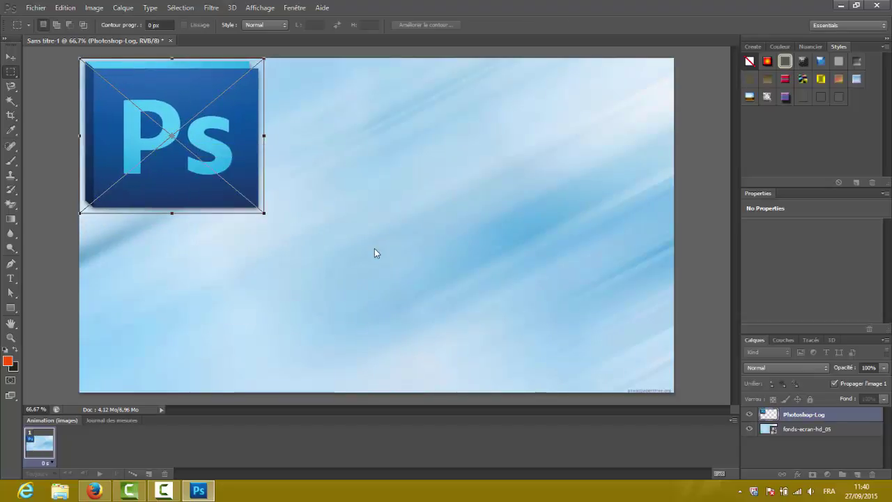
# Create a text box filling the canvas area beside the logo and enter "faire une belle miniature en moins de 5 minutes"
pyautogui.click(10, 279)
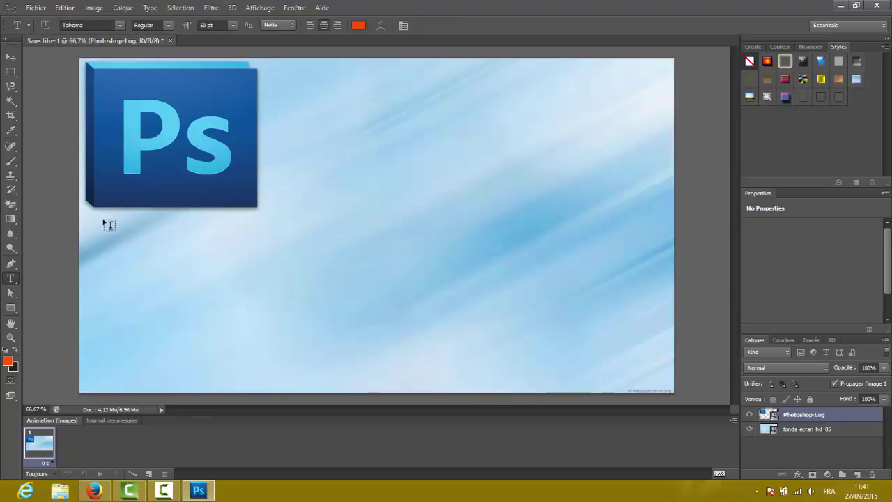
pyautogui.moveTo(263, 72); pyautogui.dragTo(673, 392)
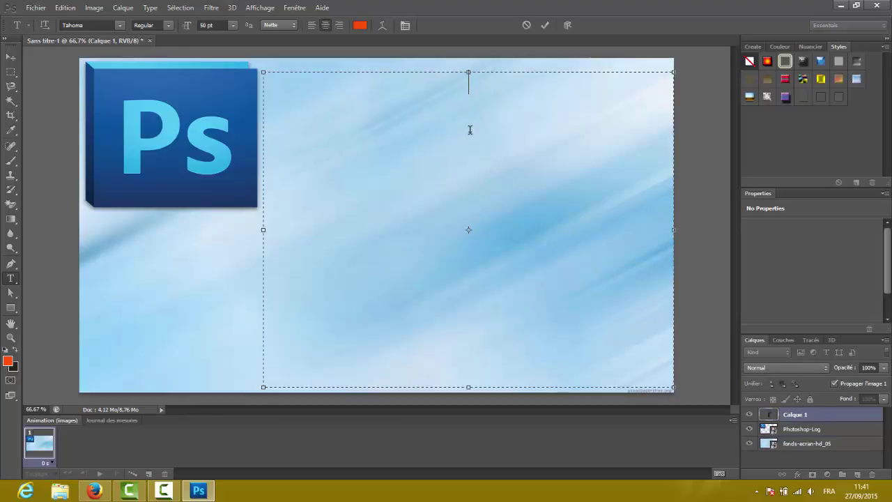
pyautogui.write('faire une ')
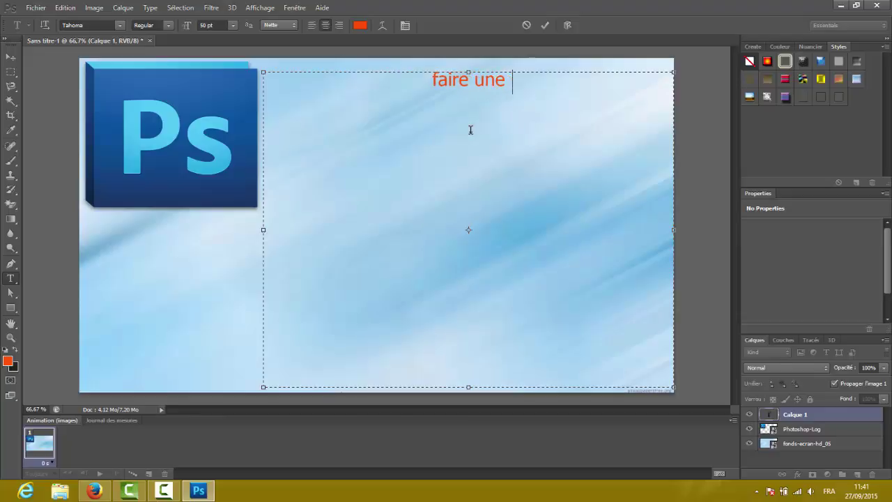
pyautogui.write('belle miniatu')
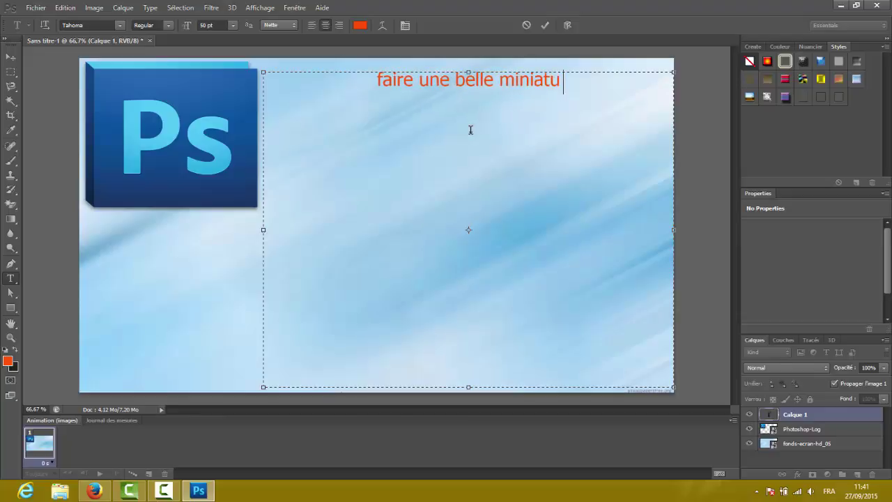
pyautogui.write('re en mo')
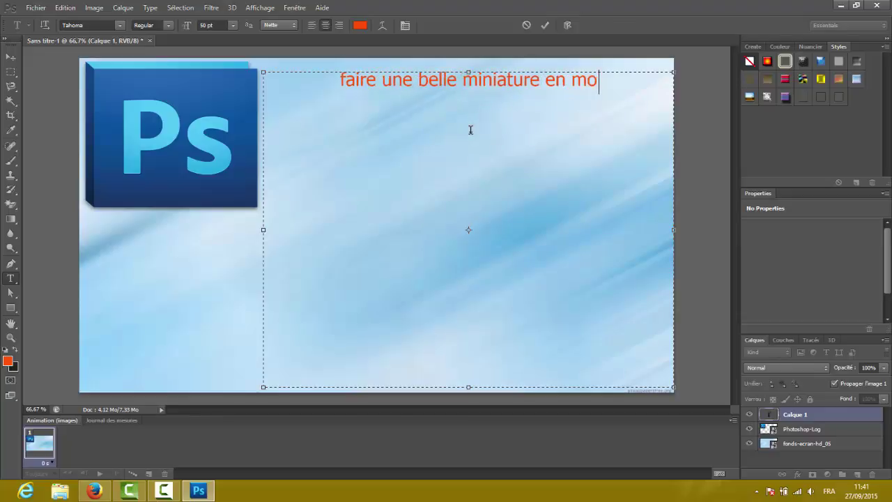
pyautogui.write('ins de 5 minutes')
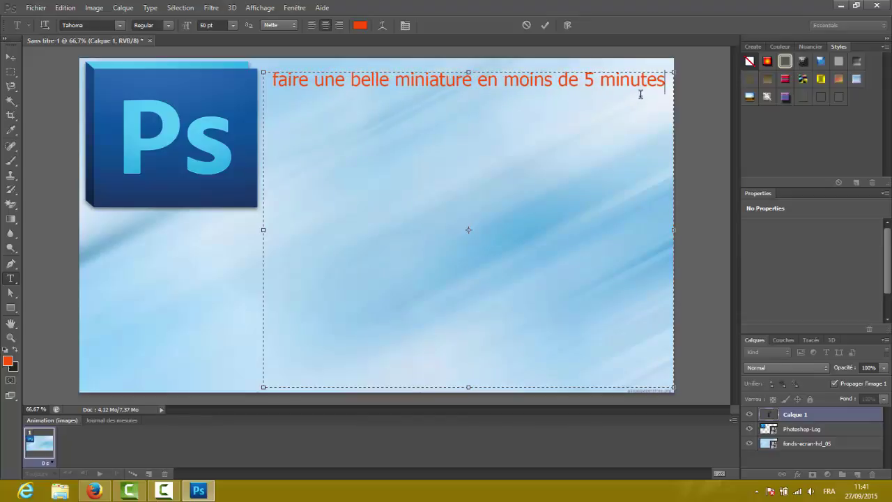
# Capitalize the sentence's first letter so it starts with "Faire"
pyautogui.moveTo(668, 80); pyautogui.dragTo(275, 79)
pyautogui.click(278, 79)
pyautogui.press('Delete')
pyautogui.write('F')
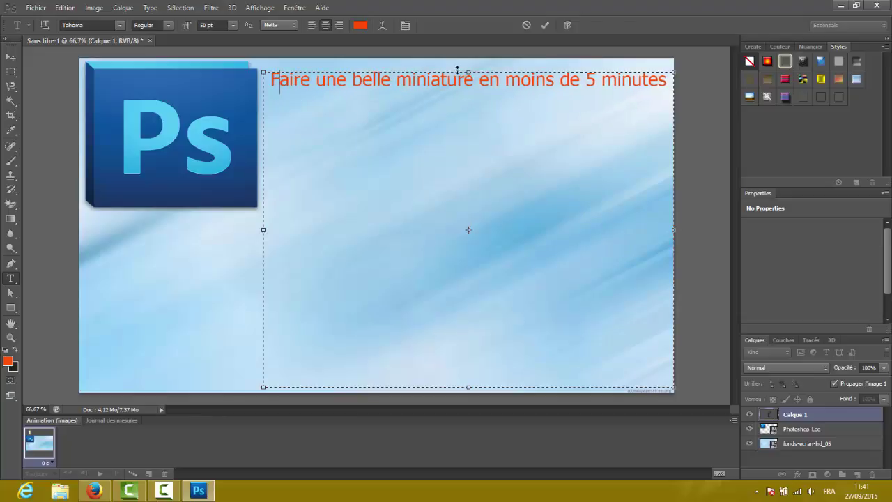
# Select the whole sentence and enlarge its font size to 100 pt and to 150 pt
pyautogui.moveTo(670, 85); pyautogui.dragTo(269, 81)
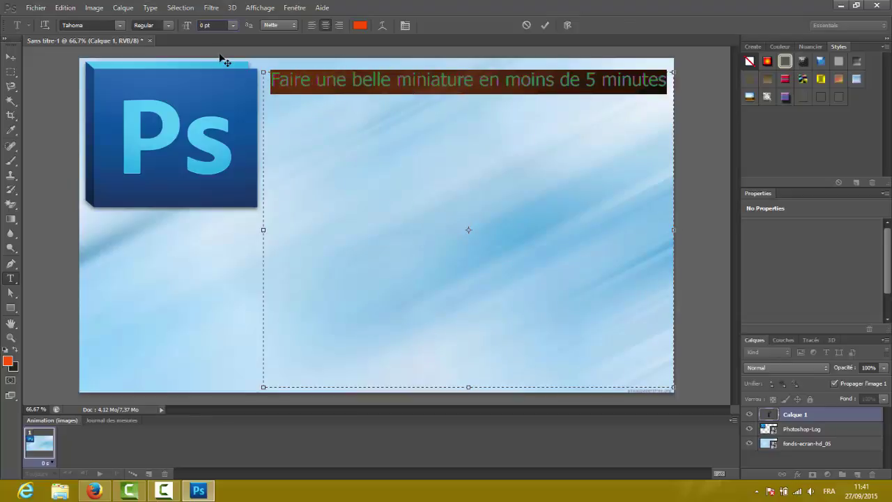
pyautogui.write('10')
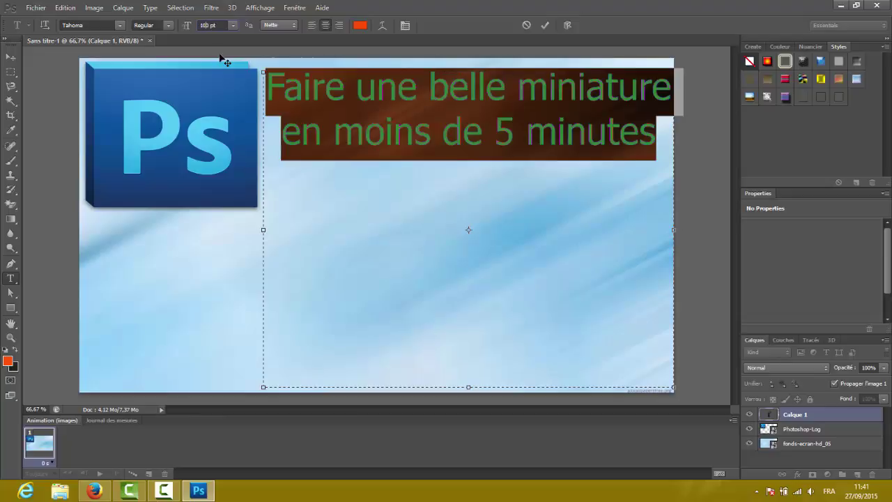
pyautogui.write('0')
pyautogui.press('BackSpace')
pyautogui.press('BackSpace')
pyautogui.press('BackSpace')
pyautogui.write('50')
pyautogui.press('Return')
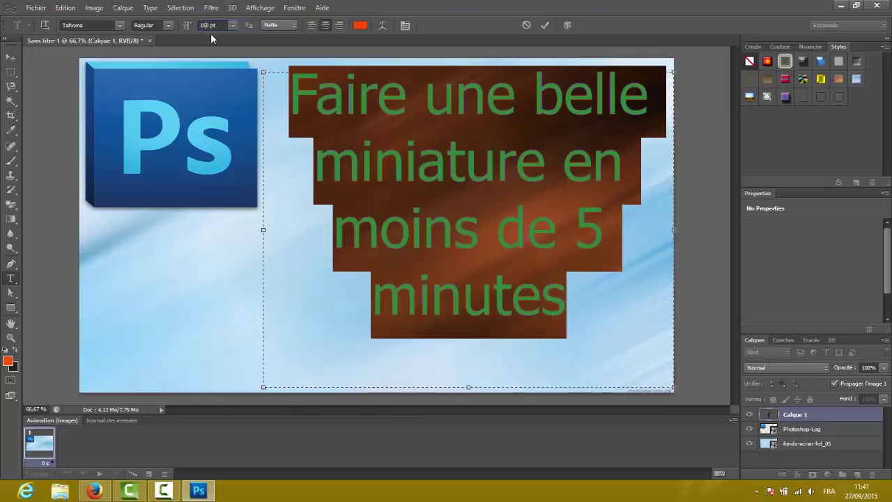
# Try font sizes of 200 pt, 250 pt and 190 pt on the selected sentence
pyautogui.write('2000')
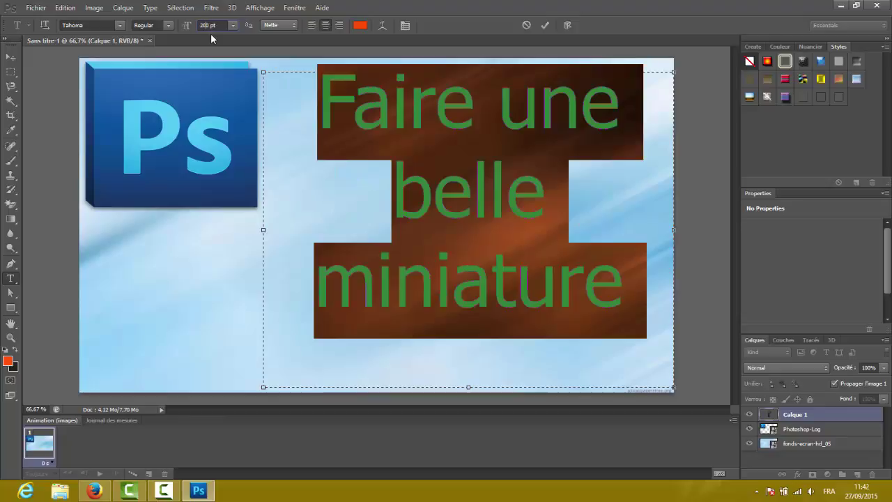
pyautogui.write('20')
pyautogui.press('Return')
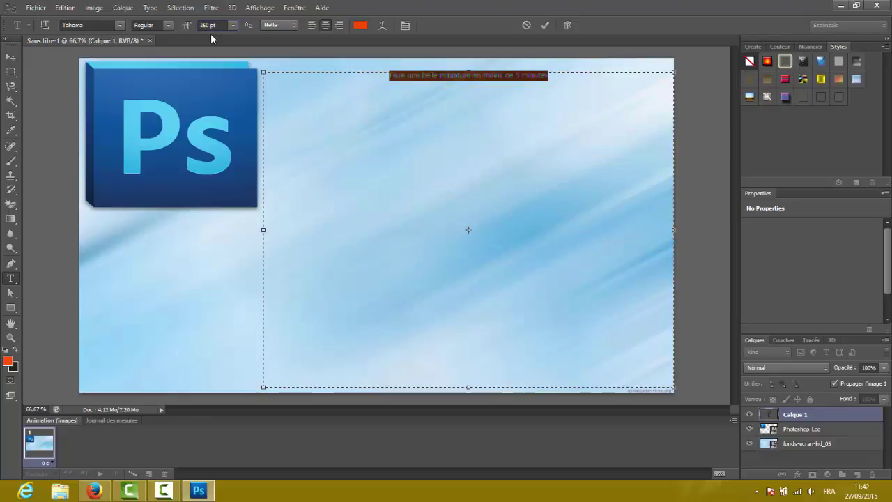
pyautogui.write('5')
pyautogui.press('Return')
pyautogui.press('BackSpace')
pyautogui.press('Return')
pyautogui.press('BackSpace')
pyautogui.write('19')
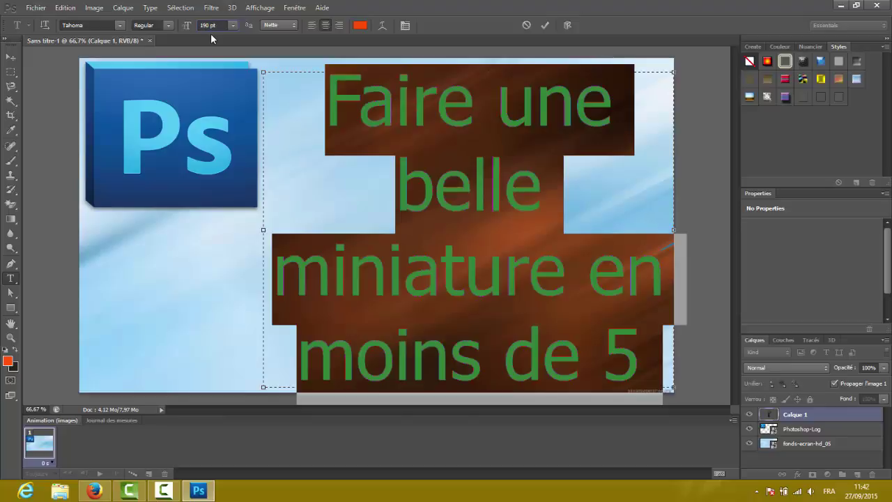
# Reduce the sentence's font size in 10 pt steps to 160 pt and deselect the text
pyautogui.press('BackSpace')
pyautogui.hotkey('shift', 'Down')
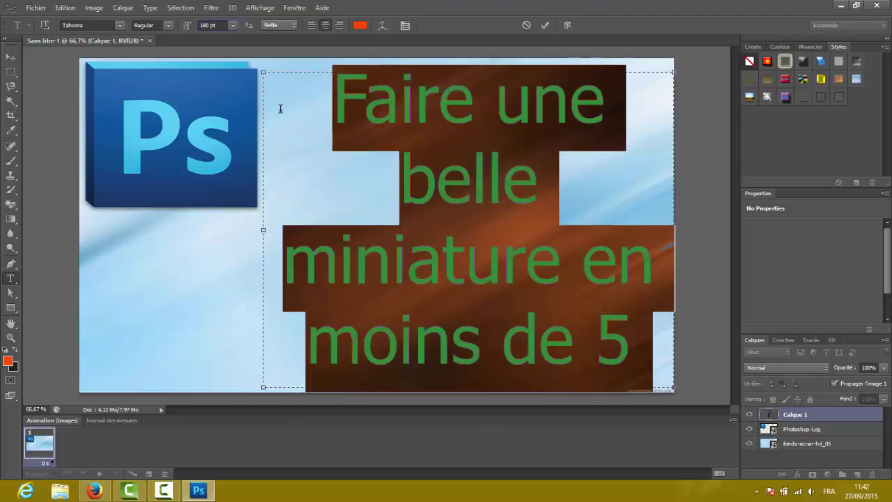
pyautogui.hotkey('shift', 'Down')
pyautogui.hotkey('shift', 'Down')
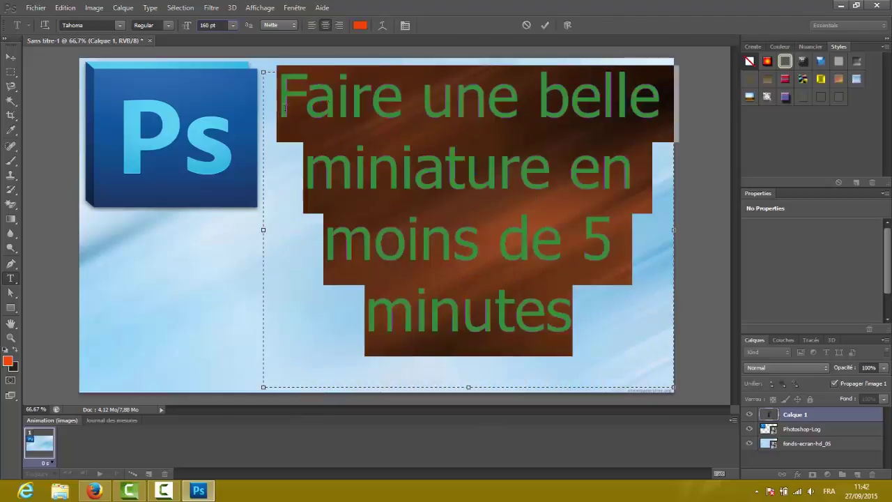
pyautogui.click(581, 332)
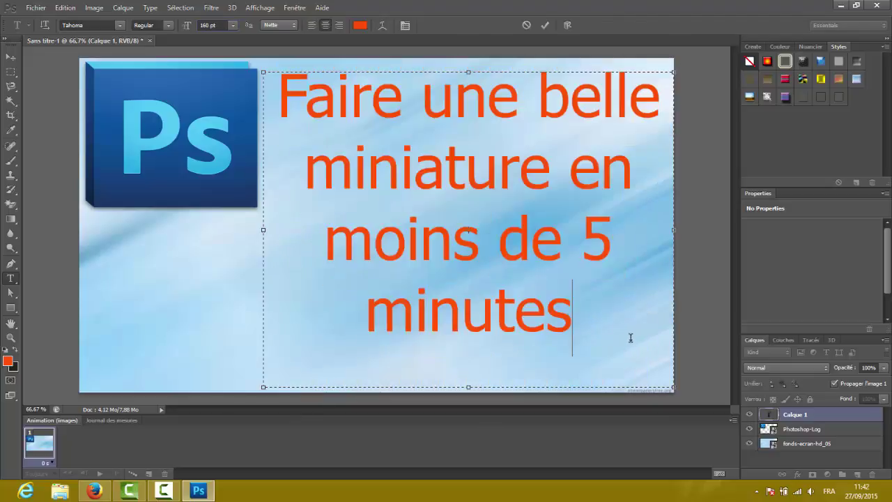
# Select the whole sentence and look through the available fonts for another typeface
pyautogui.hotkey('ctrl', 'a')
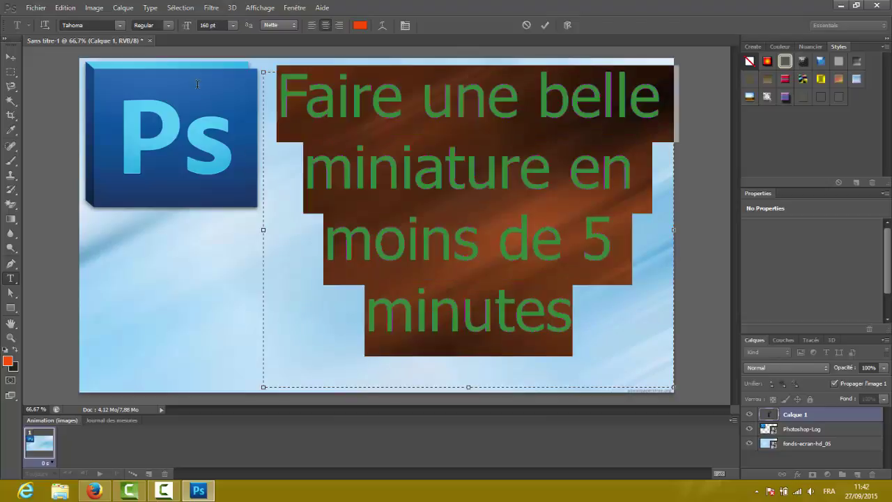
pyautogui.click(119, 27)
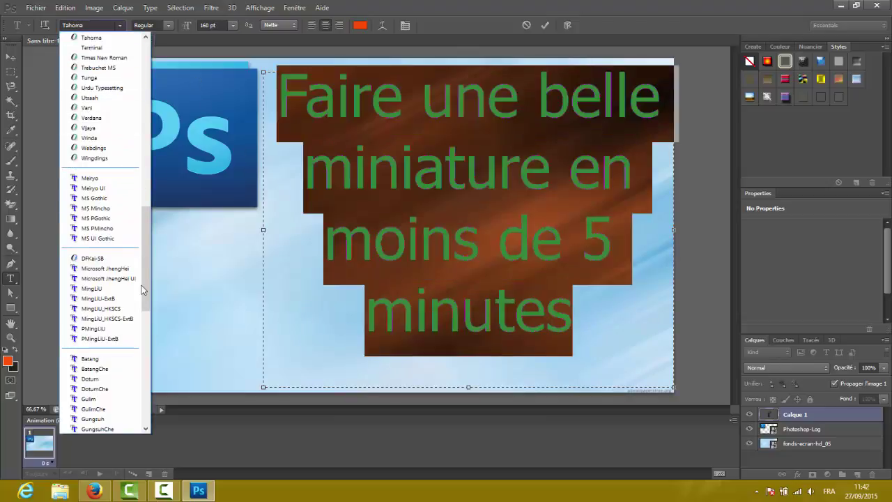
pyautogui.scroll(-10, 142, 289)
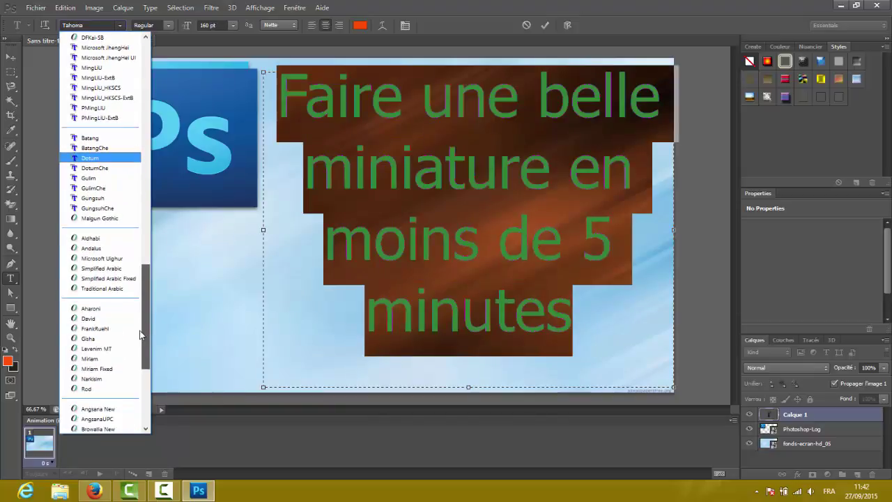
pyautogui.scroll(-4, 138, 358)
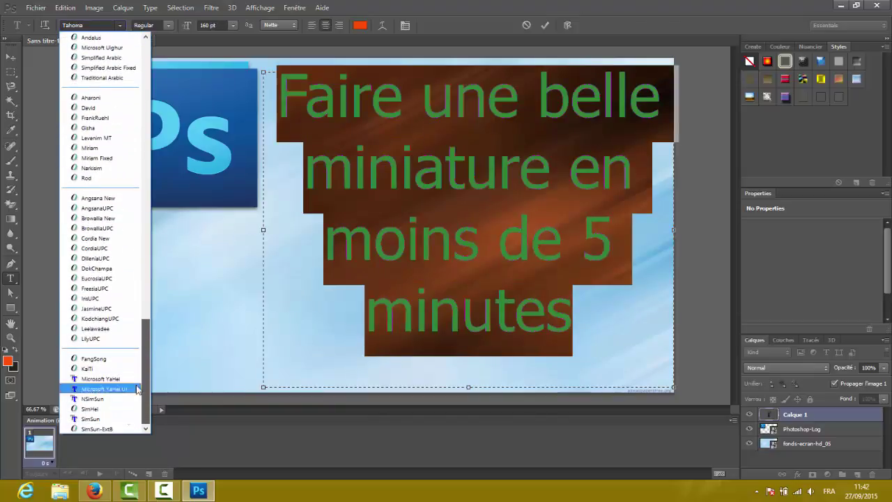
pyautogui.click(60, 491)
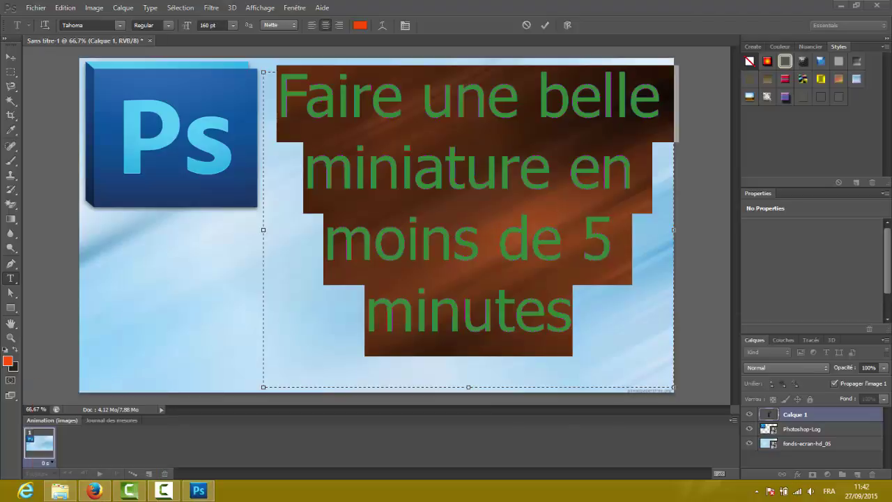
pyautogui.click(198, 491)
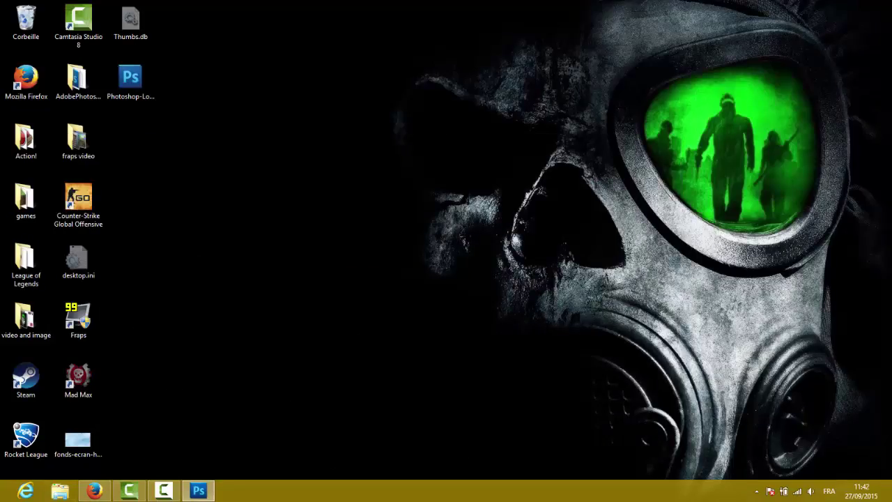
pyautogui.click(95, 491)
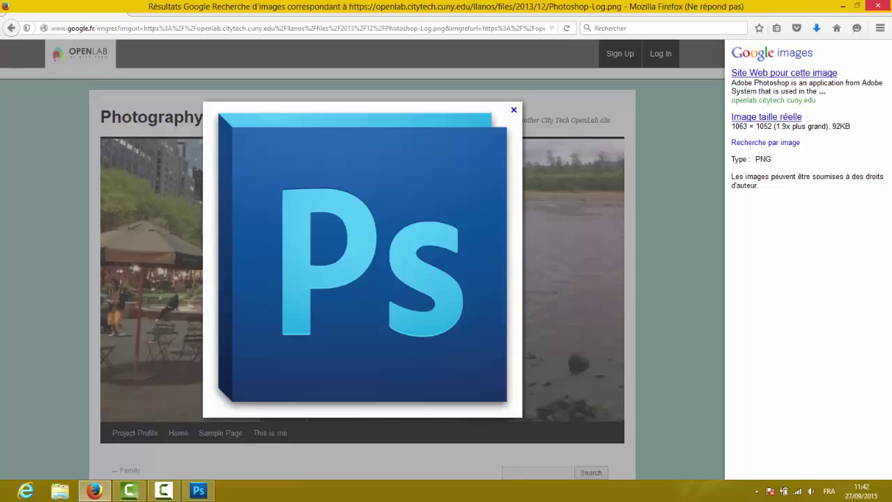
pyautogui.click(95, 491)
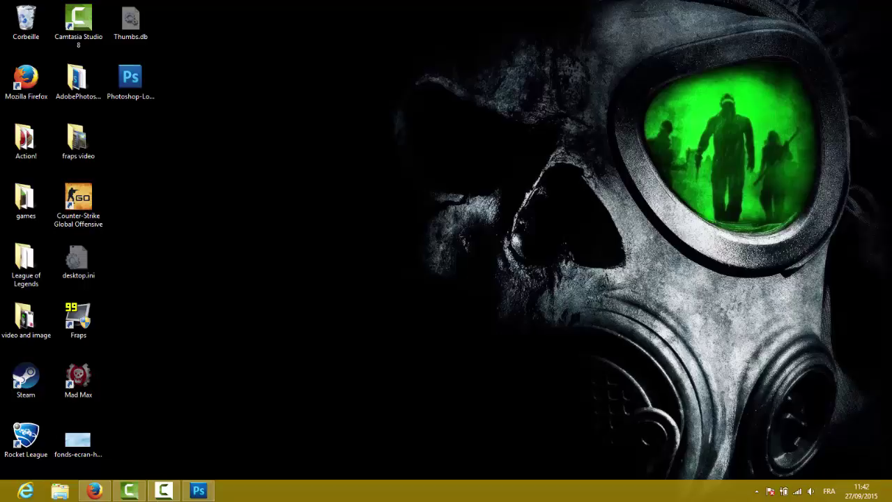
# Switch to Firefox and load google.fr in a new tab
pyautogui.click(94, 490)
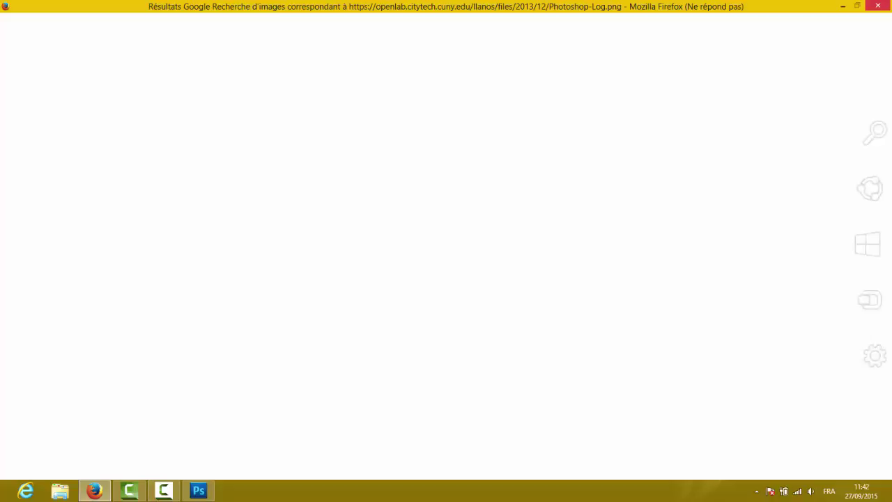
pyautogui.click(164, 490)
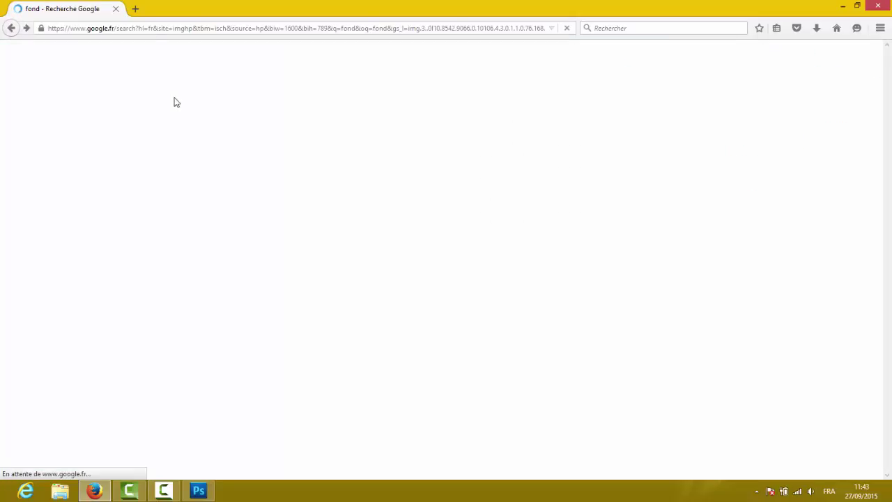
pyautogui.click(135, 10)
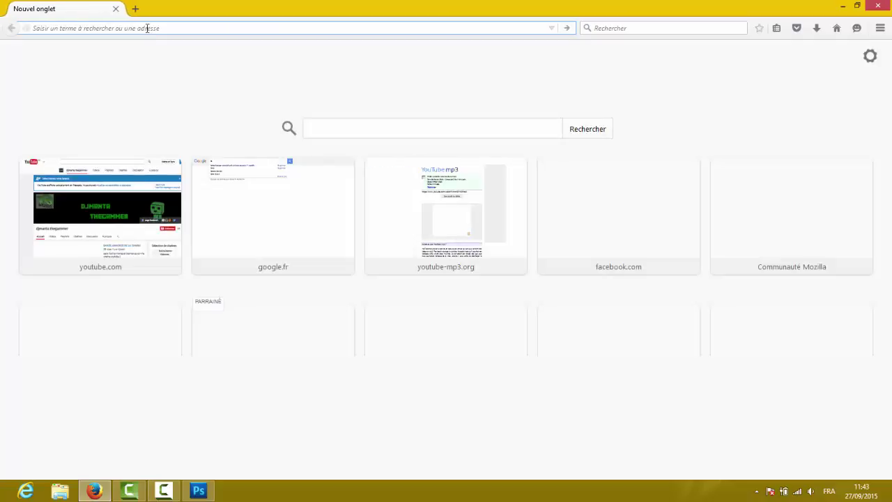
pyautogui.write('google.fr')
pyautogui.press('Return')
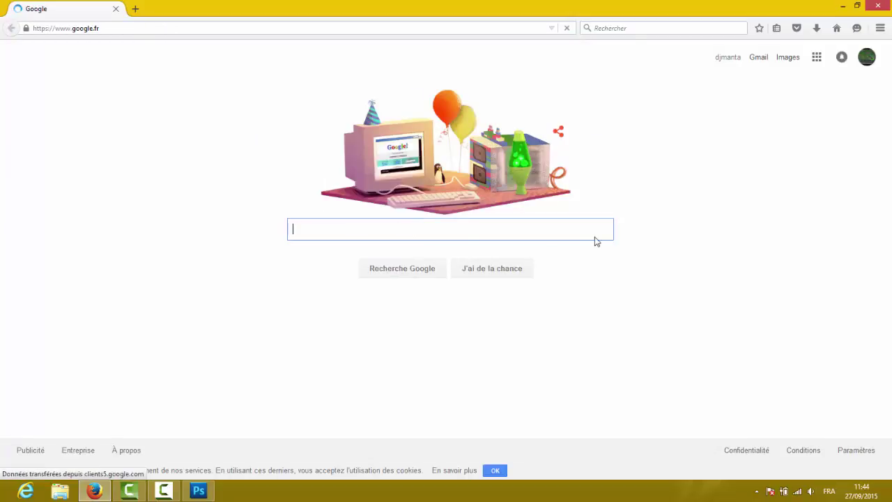
# Search Google for "police a tele" and open the DaFont website from the results
pyautogui.write('poli')
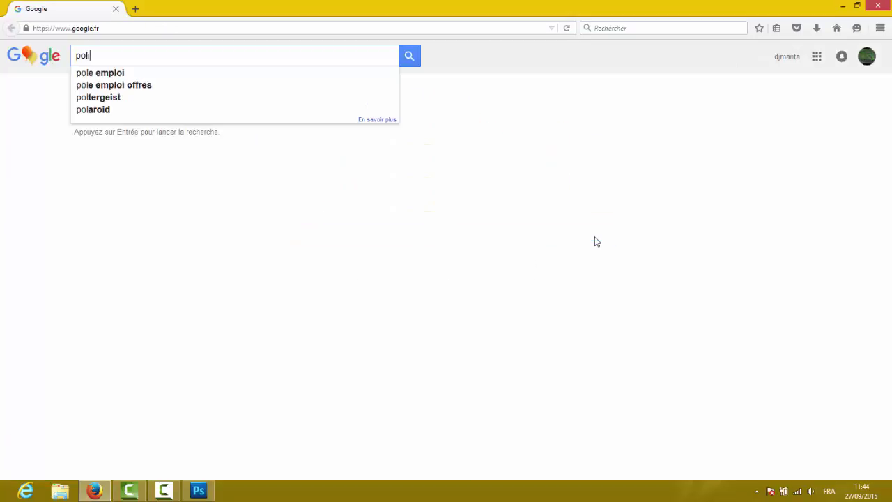
pyautogui.write('ce a teled')
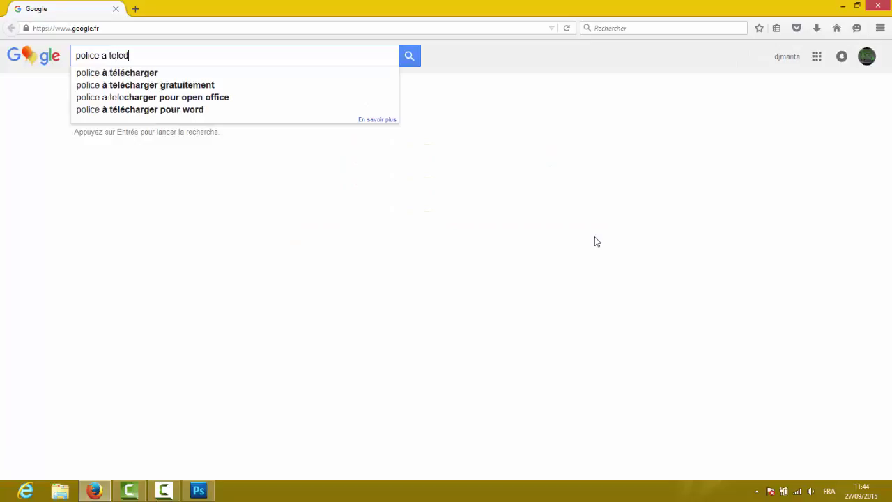
pyautogui.press('BackSpace')
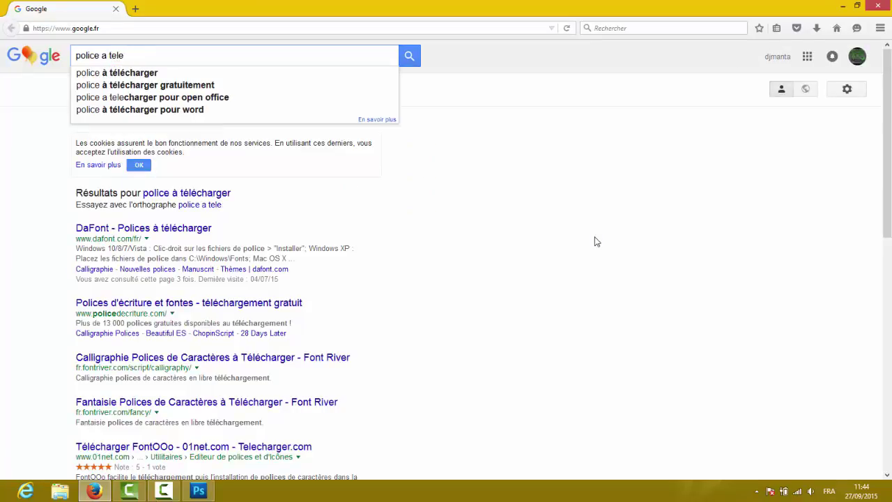
pyautogui.click(160, 230)
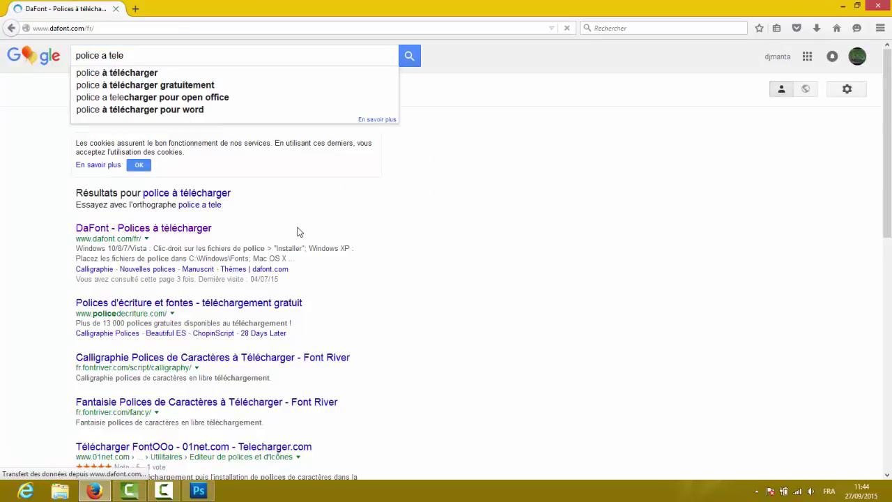
# Look over the DaFont home page and browse the fonts in the Gothique > Médiéval category
pyautogui.scroll(-2, 363, 254)
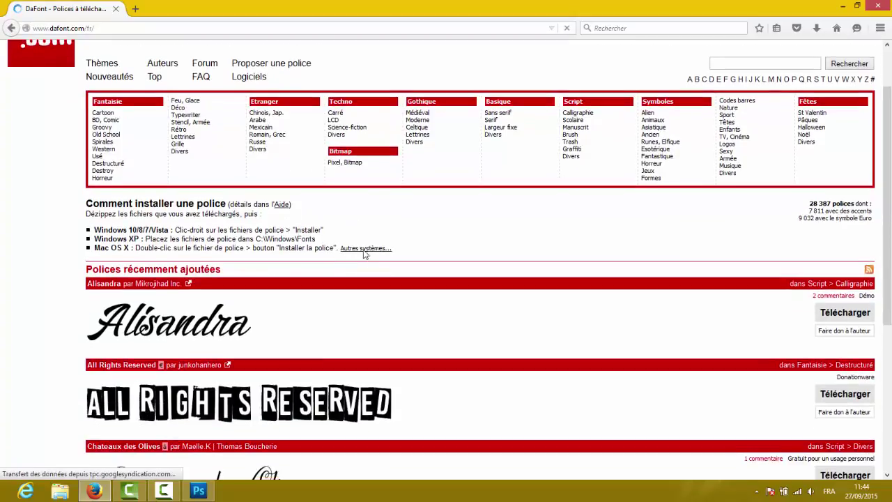
pyautogui.scroll(-5, 534, 229)
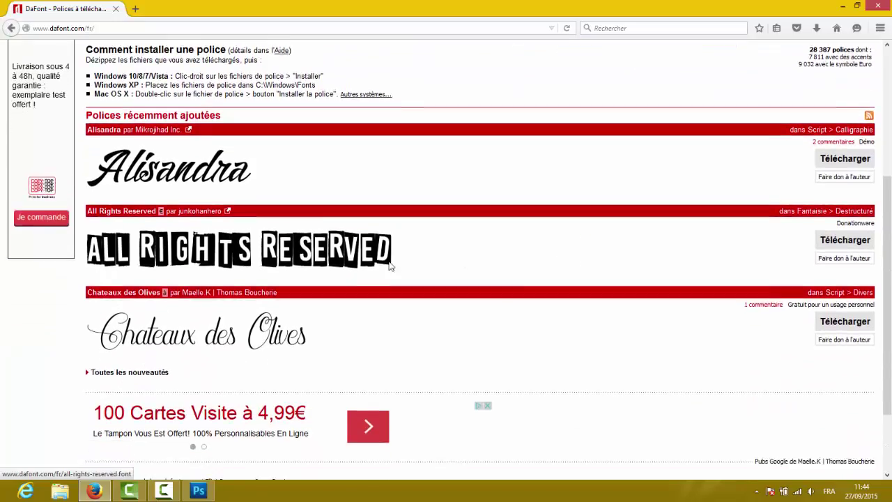
pyautogui.scroll(-3, 425, 261)
pyautogui.scroll(8, 488, 261)
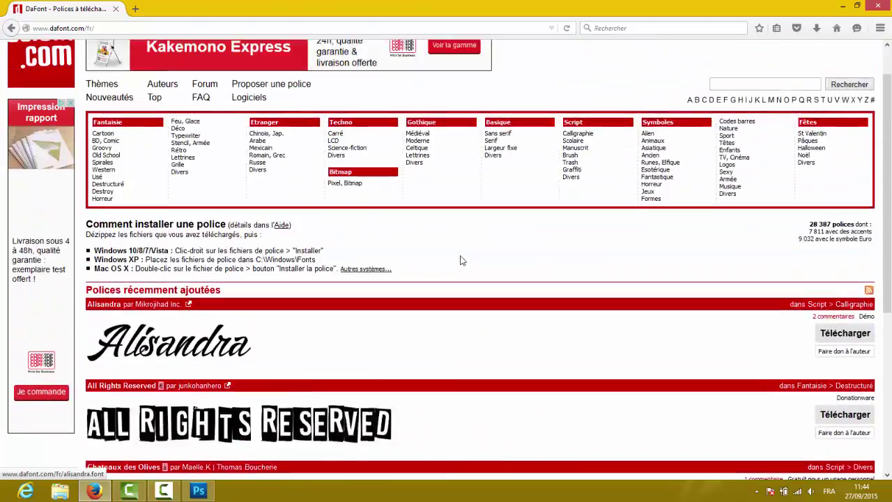
pyautogui.scroll(2, 460, 261)
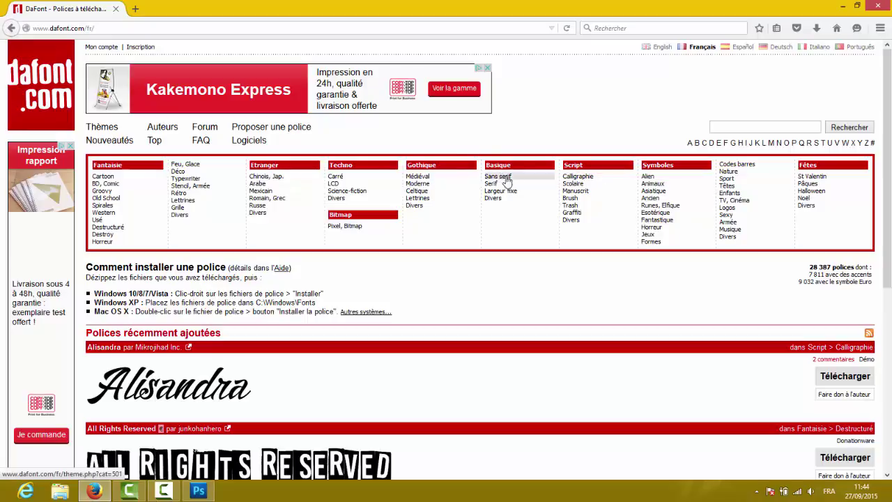
pyautogui.click(427, 179)
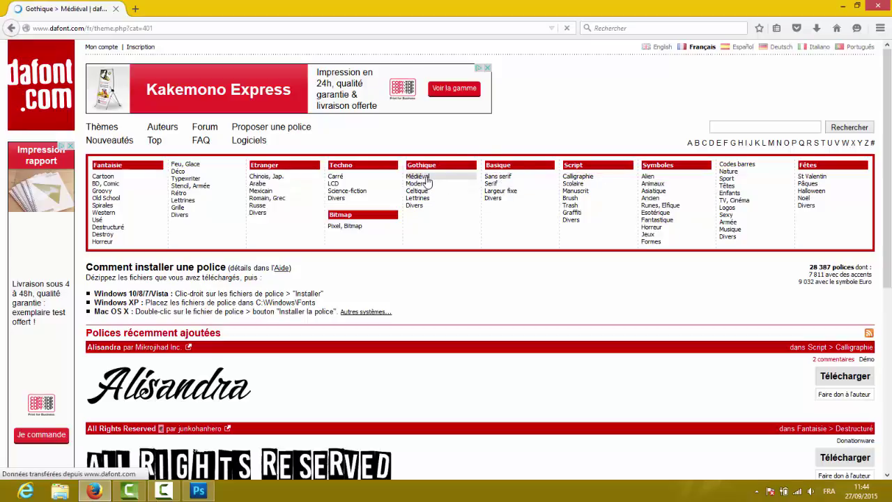
pyautogui.scroll(-5, 376, 301)
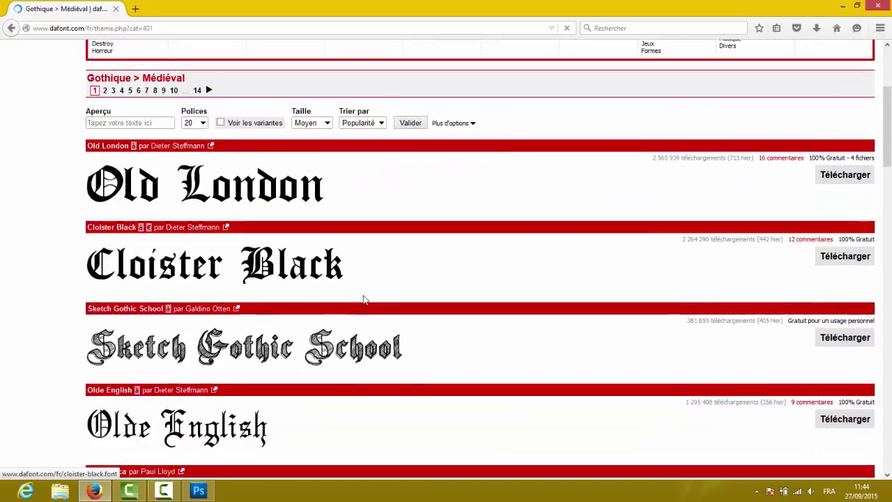
pyautogui.scroll(-5, 363, 300)
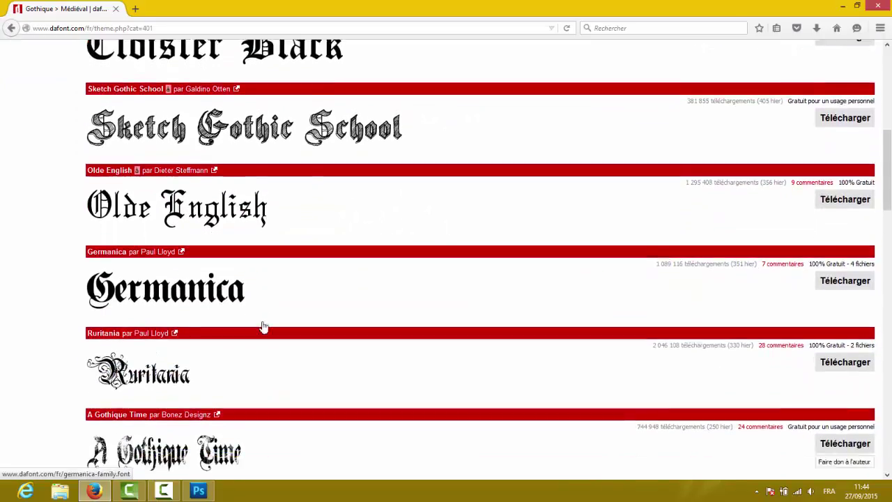
pyautogui.scroll(-3, 263, 327)
pyautogui.scroll(8, 264, 327)
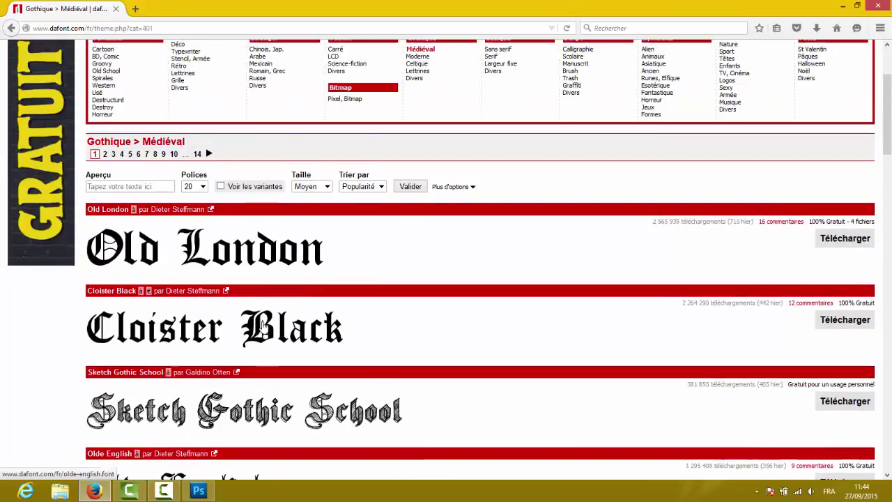
pyautogui.scroll(-15, 263, 327)
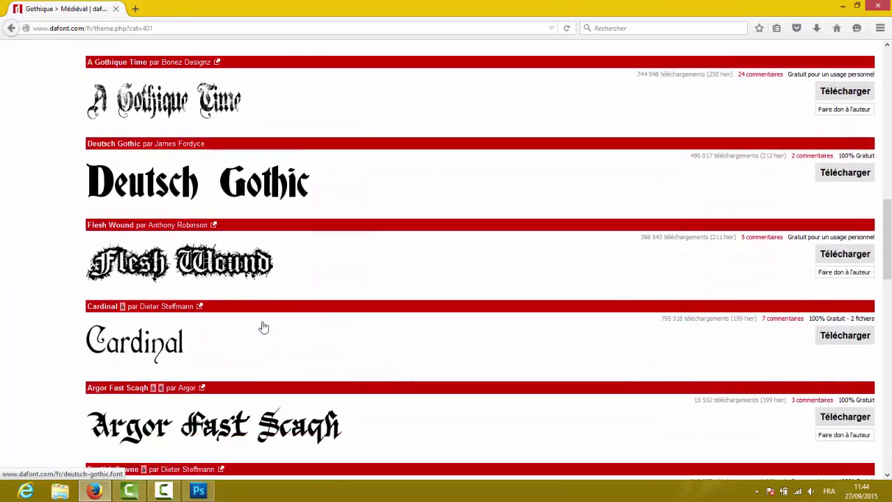
pyautogui.scroll(15, 263, 327)
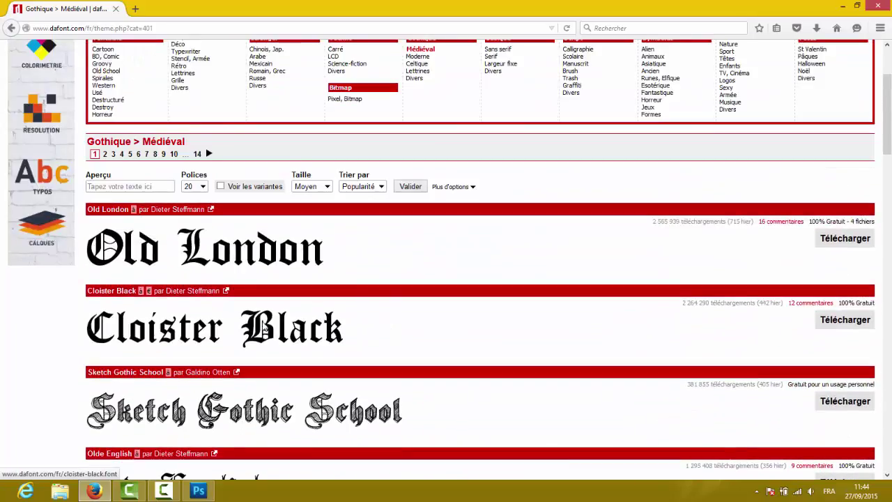
# Go to the Fantaisie > Stencil, Armée category and download the Top Secret font, choosing to open its archive with WinRAR
pyautogui.scroll(3, 263, 326)
pyautogui.click(206, 194)
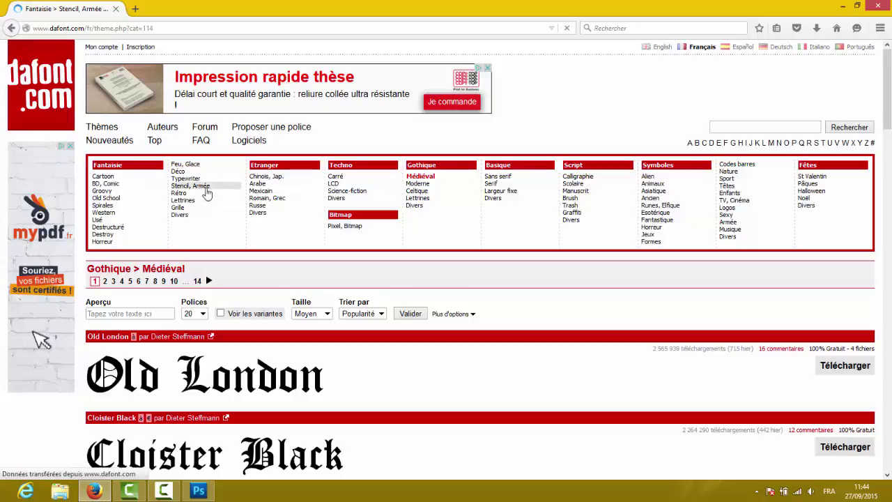
pyautogui.scroll(-5, 505, 360)
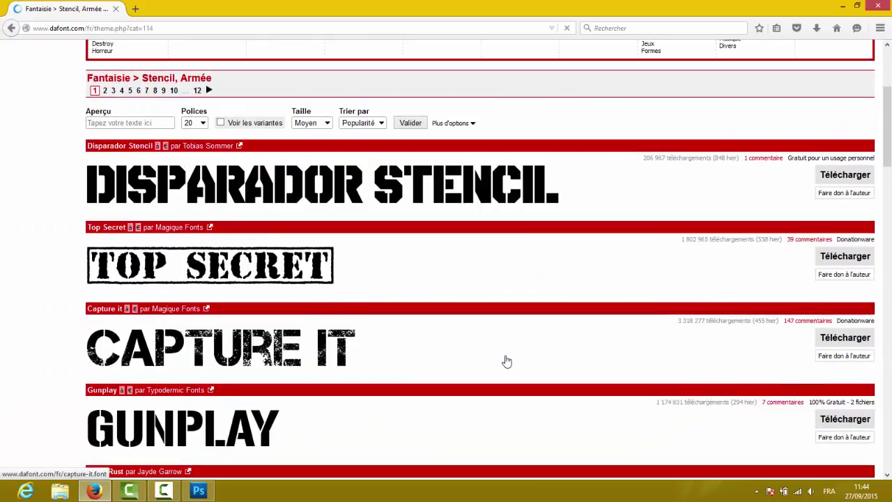
pyautogui.scroll(-2, 507, 361)
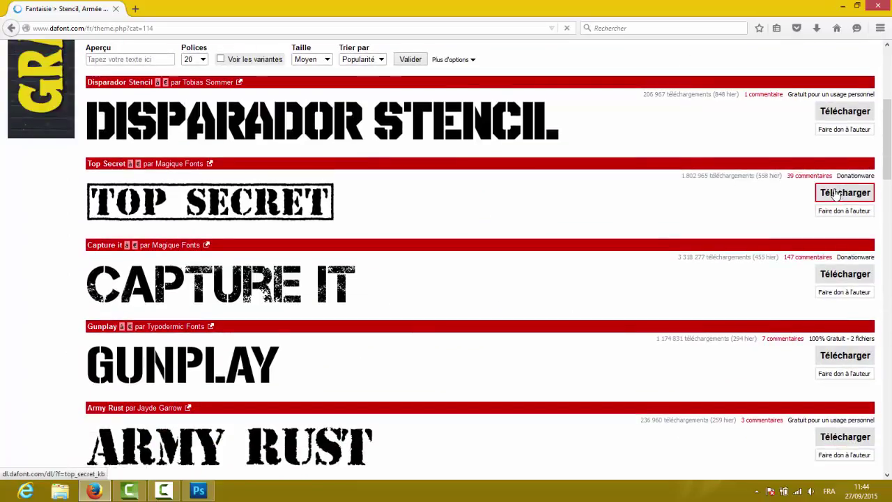
pyautogui.click(836, 194)
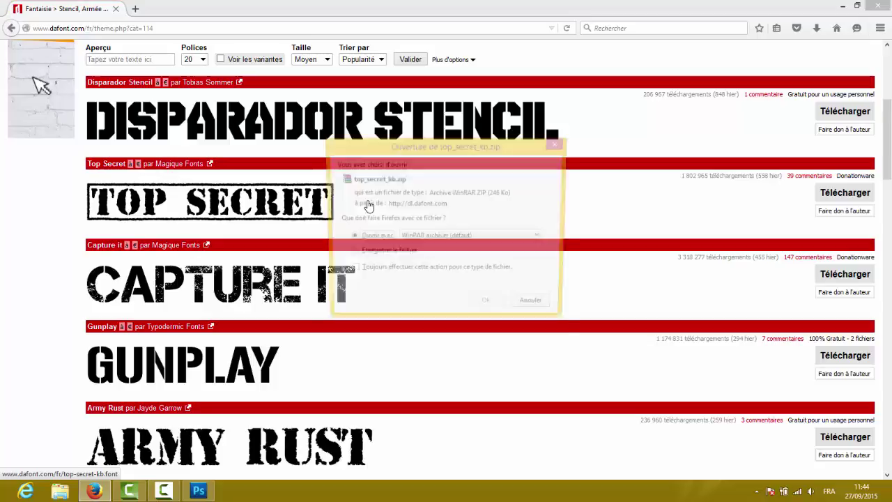
pyautogui.click(412, 260)
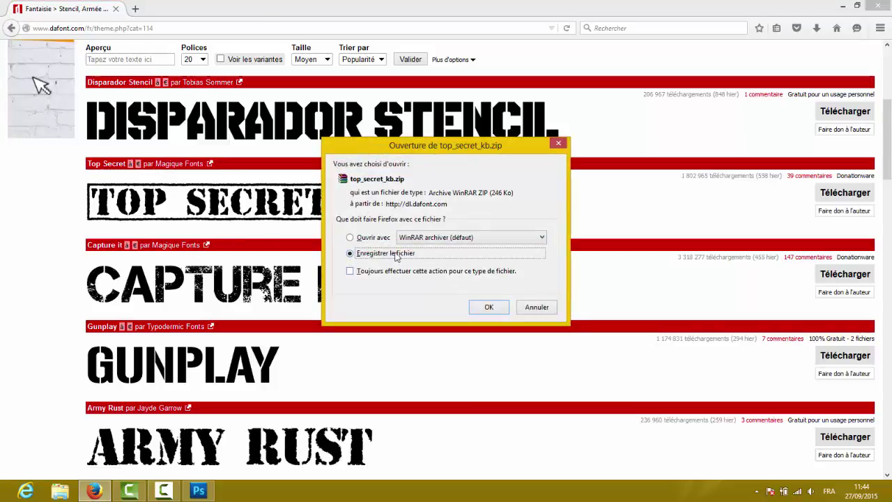
pyautogui.click(375, 239)
pyautogui.click(489, 307)
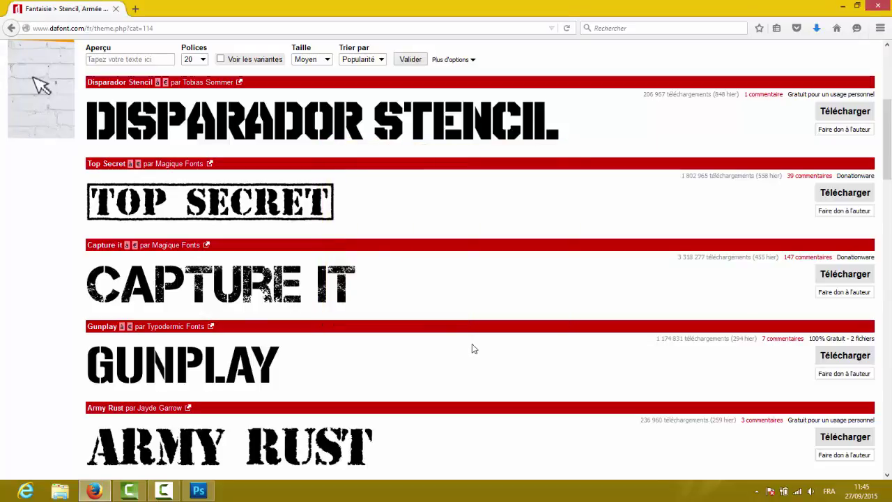
# Install Top Secret.ttf from the downloaded archive, and close the font preview and the archive
pyautogui.click(843, 6)
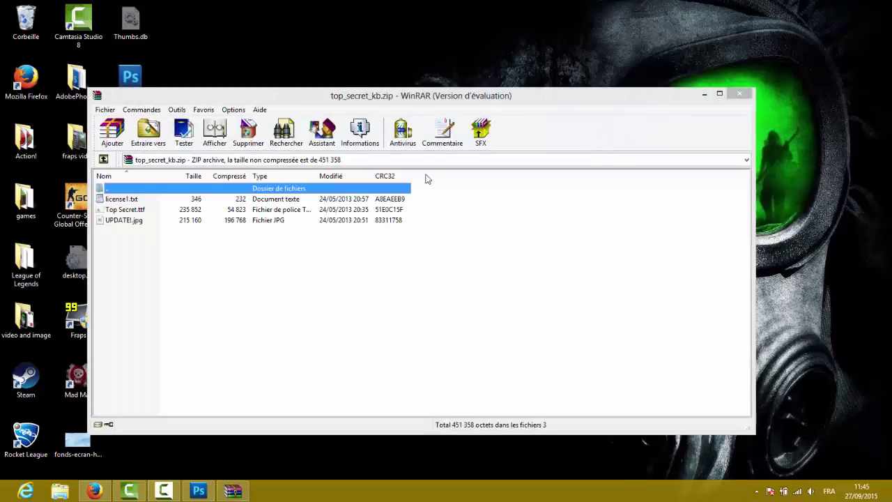
pyautogui.click(158, 211)
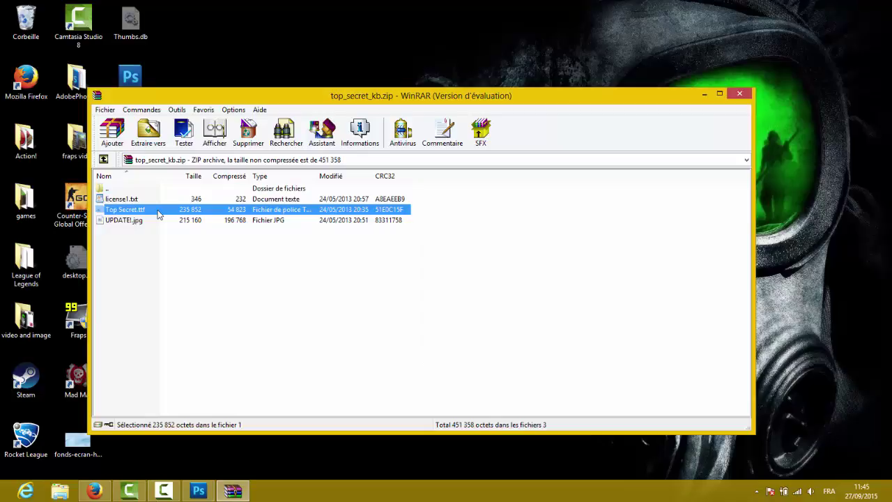
pyautogui.doubleClick(158, 211)
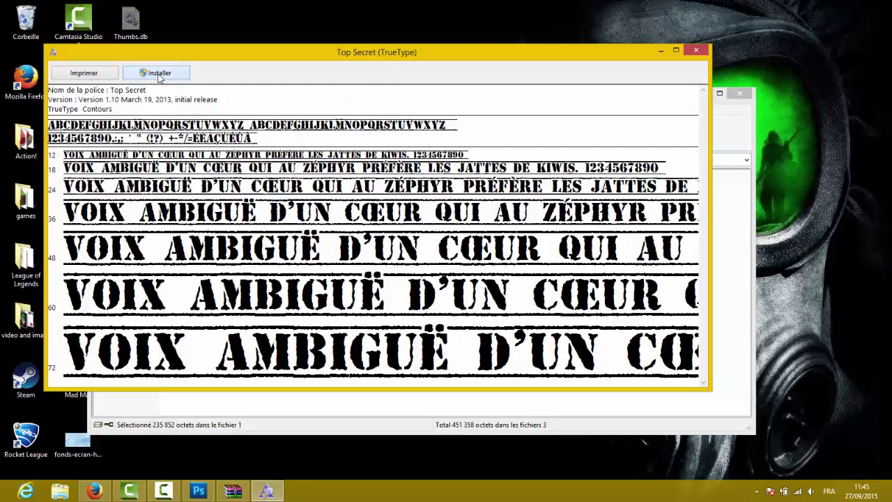
pyautogui.click(159, 74)
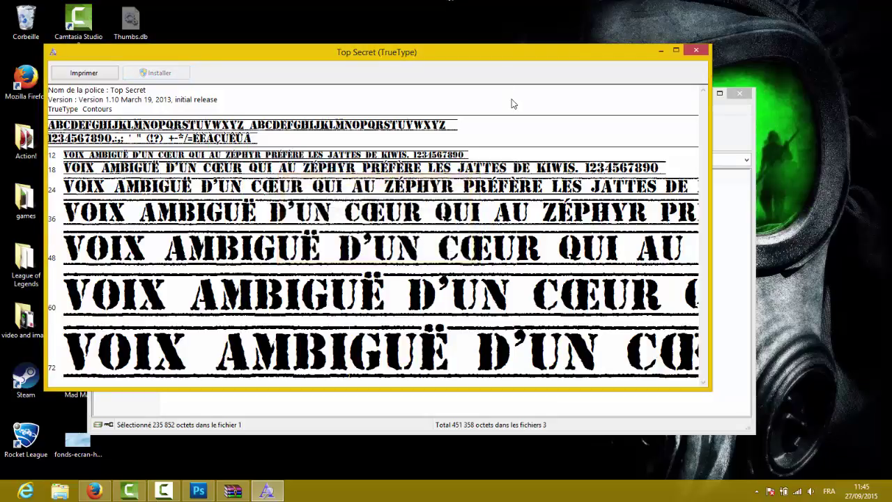
pyautogui.click(696, 49)
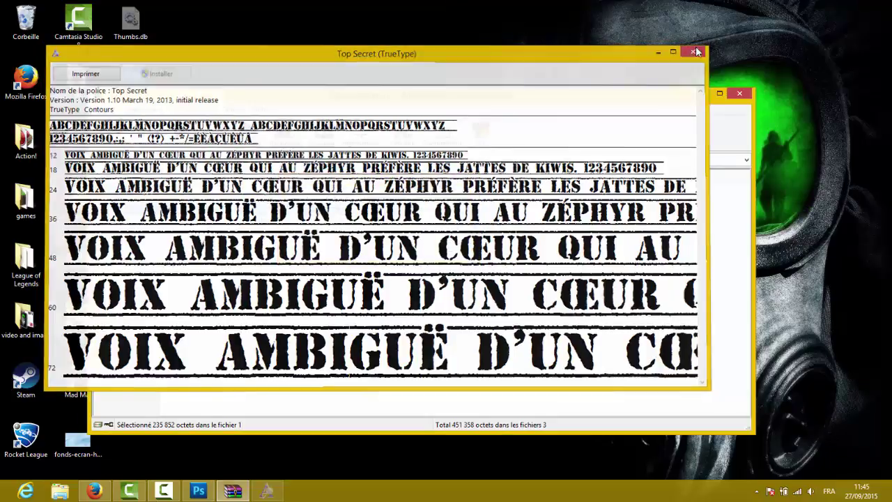
pyautogui.click(740, 93)
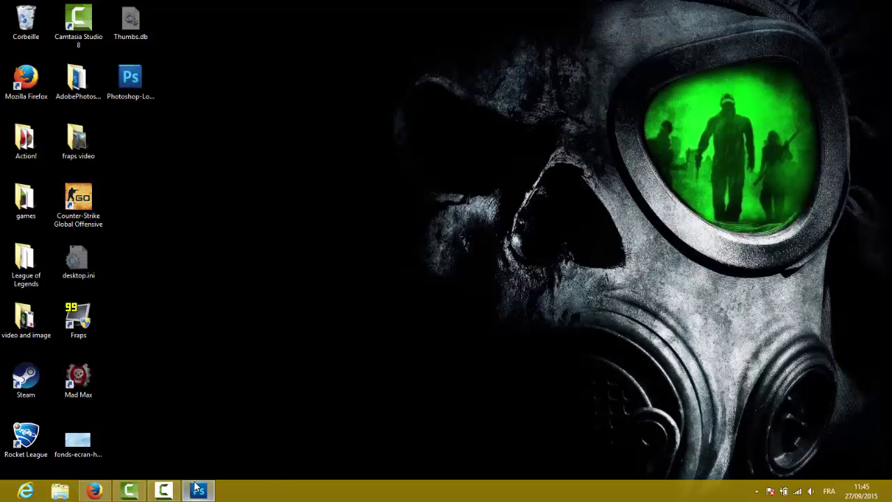
# Return to Photoshop in full-screen size and set the selected sentence's font to Top Secret at 150 pt
pyautogui.moveTo(197, 488)
pyautogui.click(202, 450)
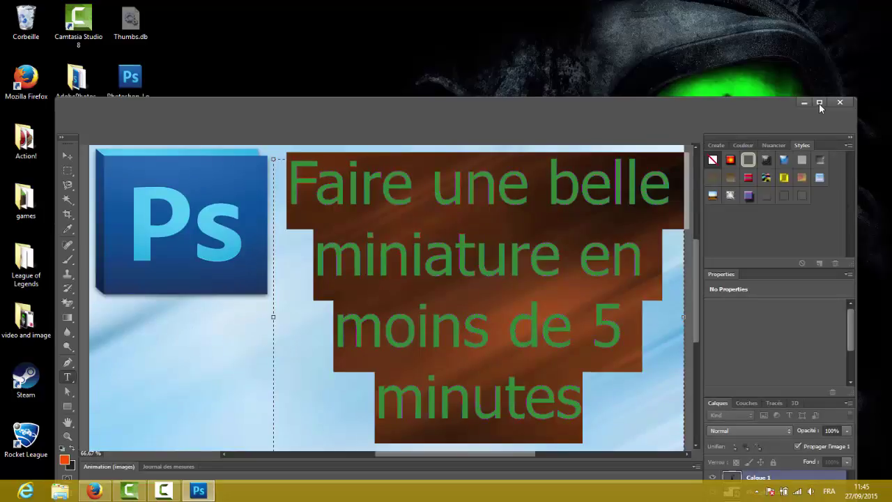
pyautogui.click(819, 103)
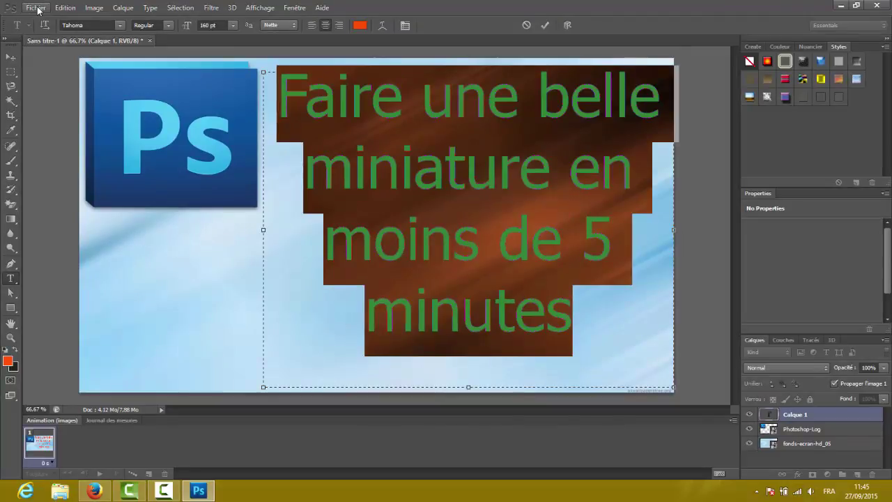
pyautogui.click(120, 25)
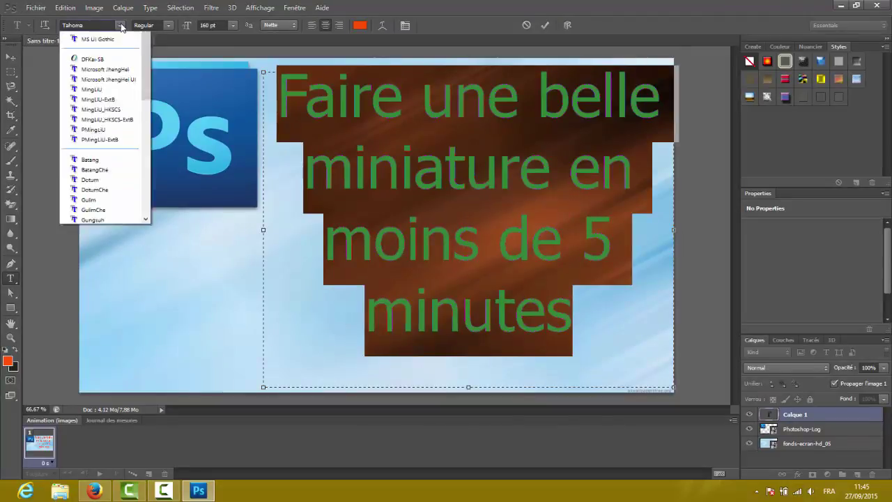
pyautogui.click(99, 68)
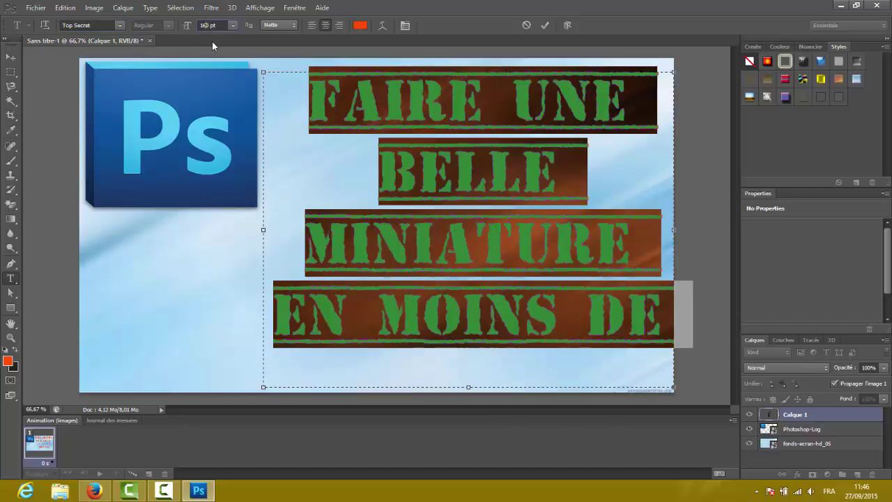
pyautogui.press('BackSpace')
pyautogui.write('5')
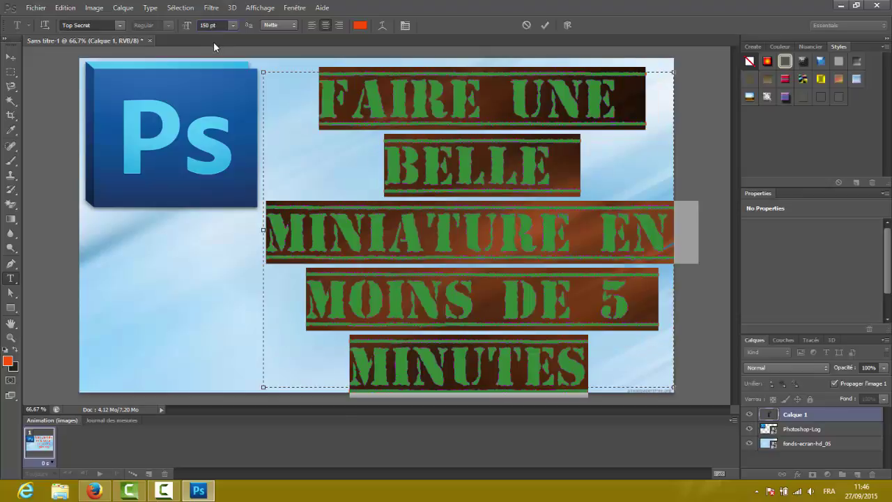
# Deselect the sentence and commit the title text to its layer
pyautogui.click(644, 360)
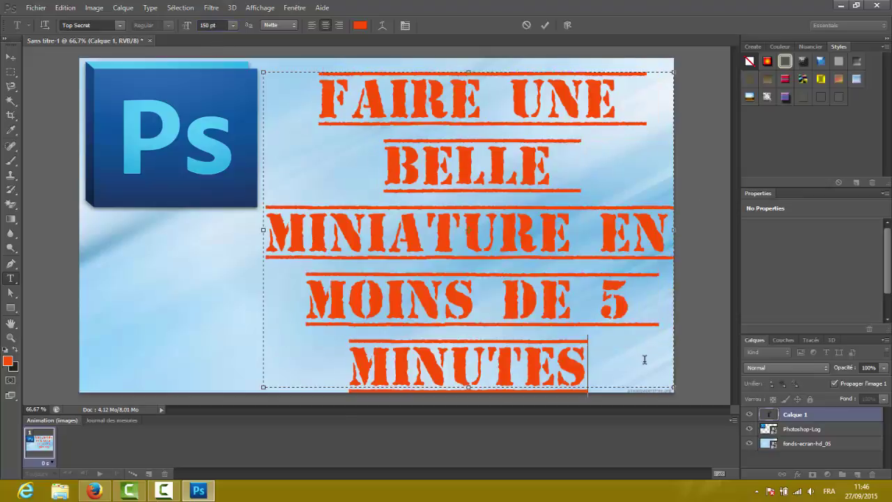
pyautogui.moveTo(342, 154); pyautogui.dragTo(598, 376)
pyautogui.click(791, 416)
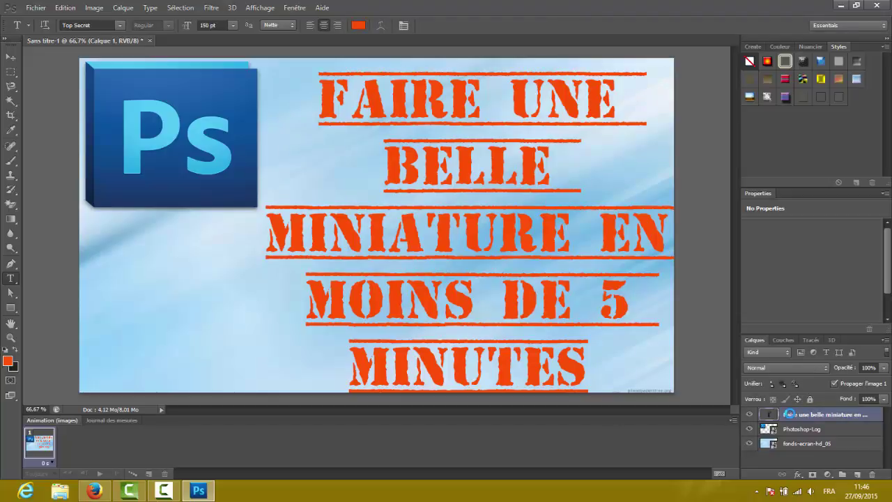
# Add a colour overlay (Incrustation couleur) to the title layer, sampling the dark blue #173d73 from the Photoshop logo
pyautogui.rightClick(769, 202)
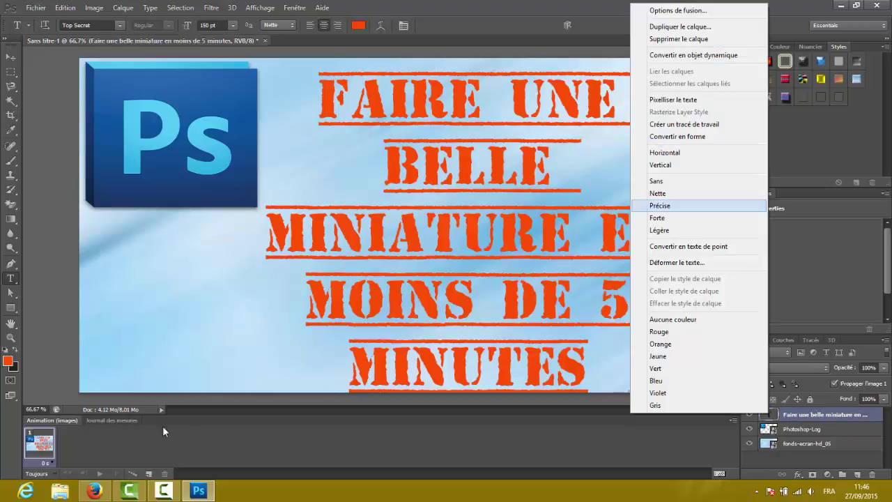
pyautogui.click(704, 8)
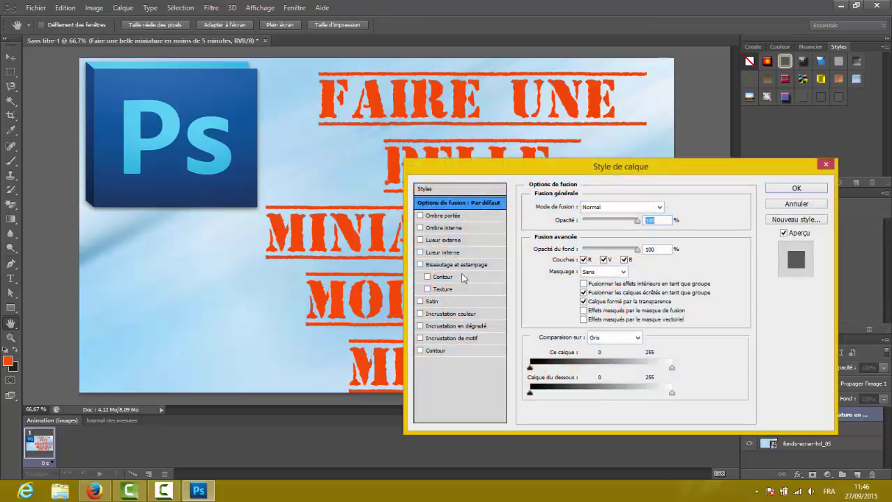
pyautogui.click(450, 313)
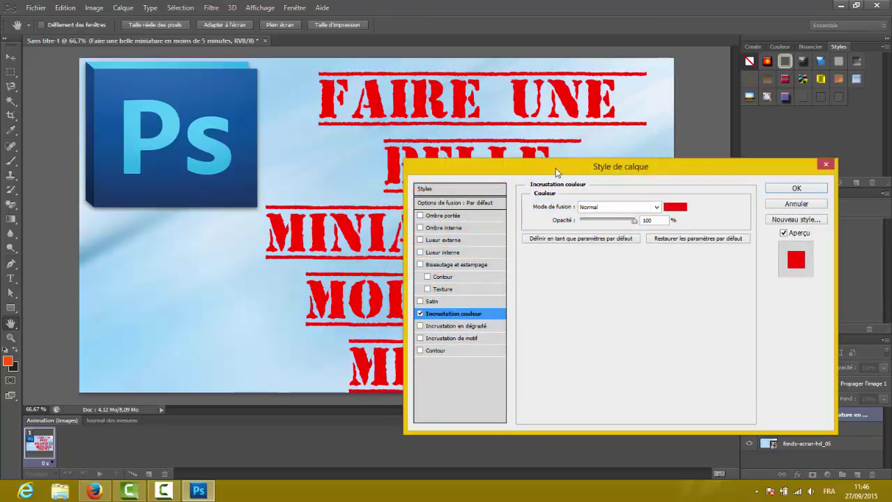
pyautogui.moveTo(555, 168); pyautogui.dragTo(517, 164)
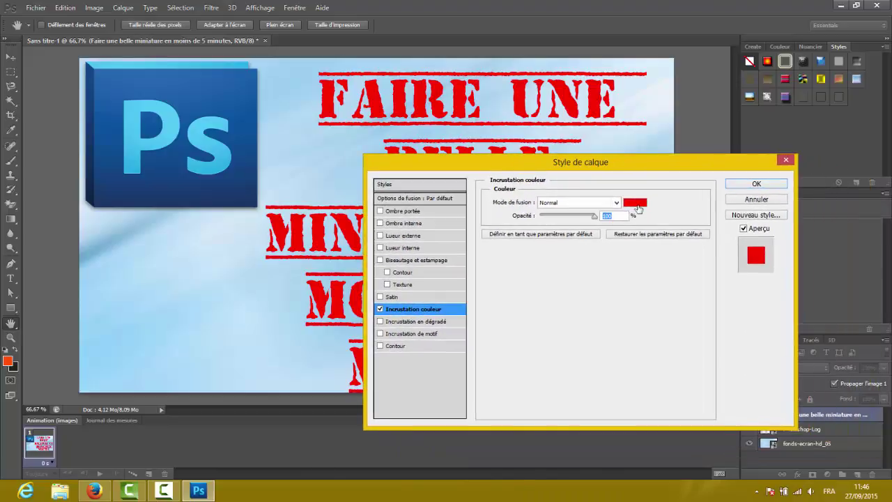
pyautogui.click(636, 206)
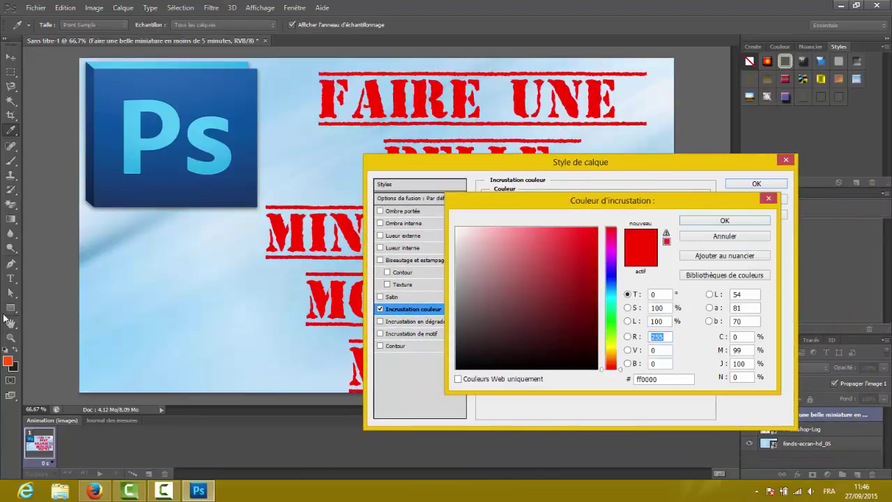
pyautogui.click(188, 187)
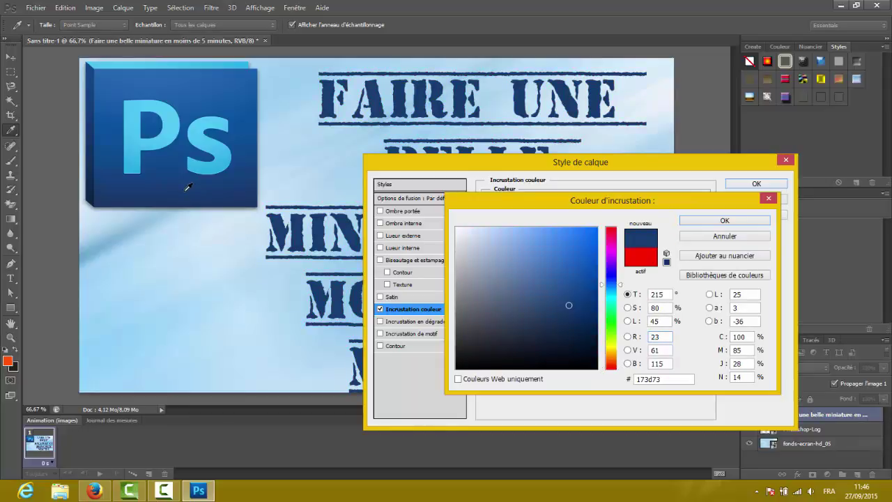
pyautogui.click(721, 221)
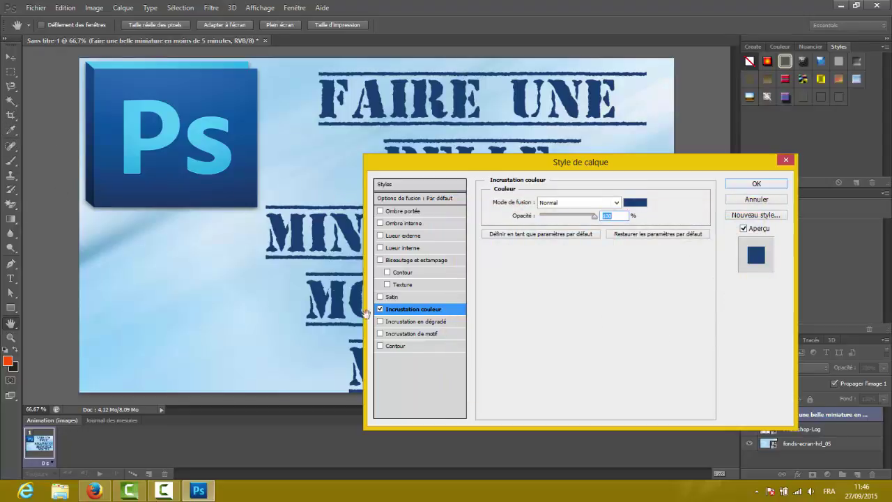
# Try a 6 px black outer stroke (Contour) around the title text
pyautogui.click(398, 349)
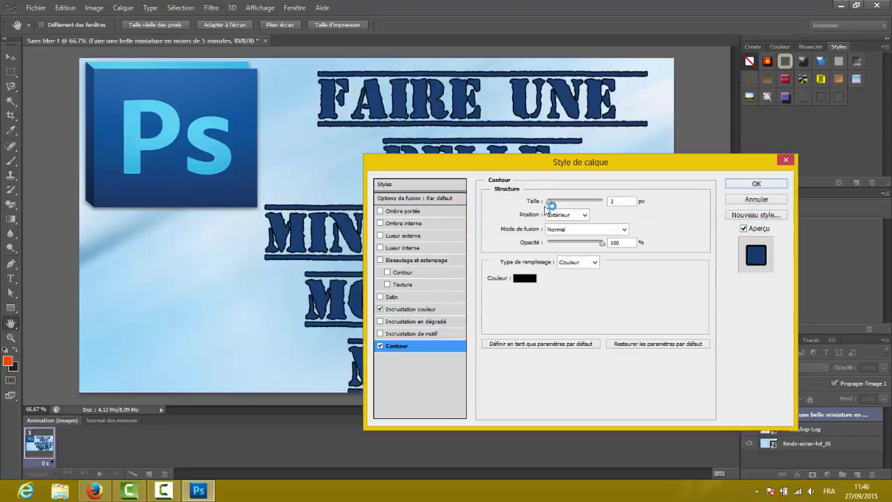
pyautogui.moveTo(551, 207); pyautogui.dragTo(553, 208)
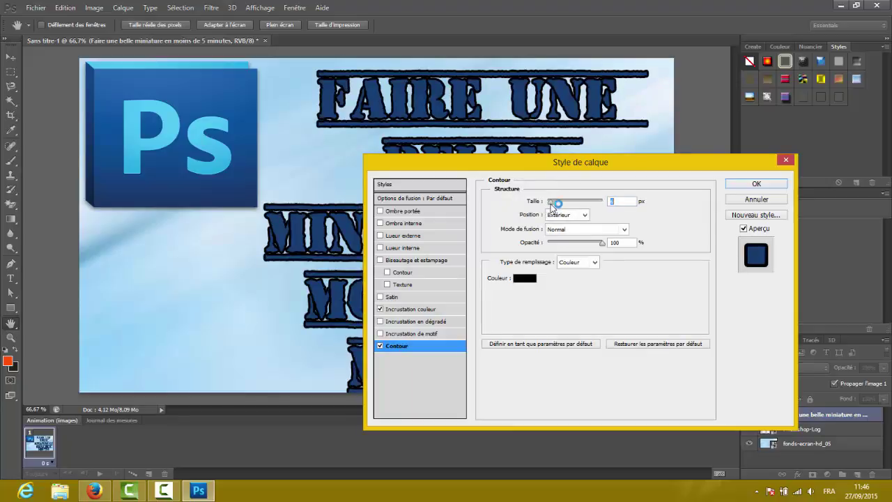
pyautogui.moveTo(600, 162); pyautogui.dragTo(650, 166)
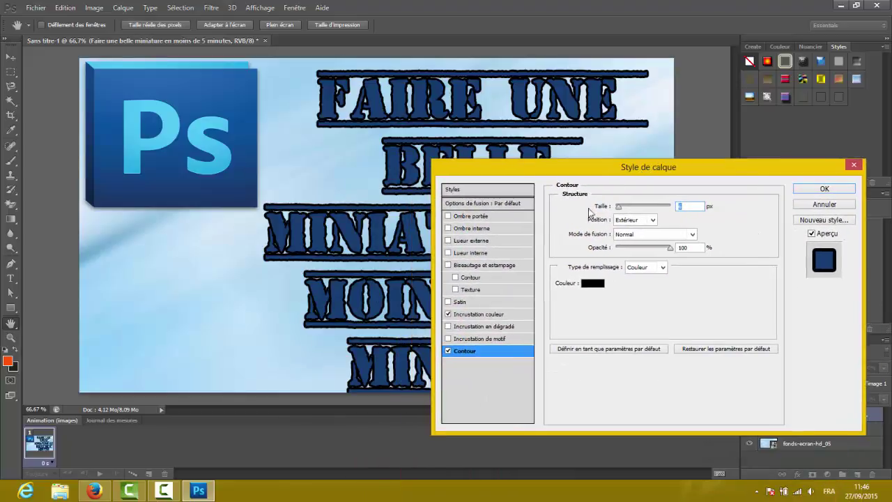
pyautogui.click(448, 352)
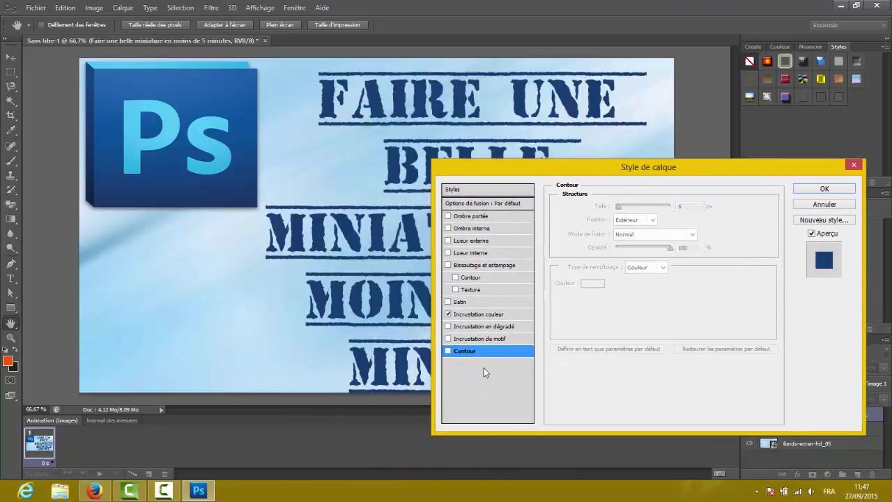
# Apply the title's layer style and change the font of the whole sentence to Impact
pyautogui.click(821, 188)
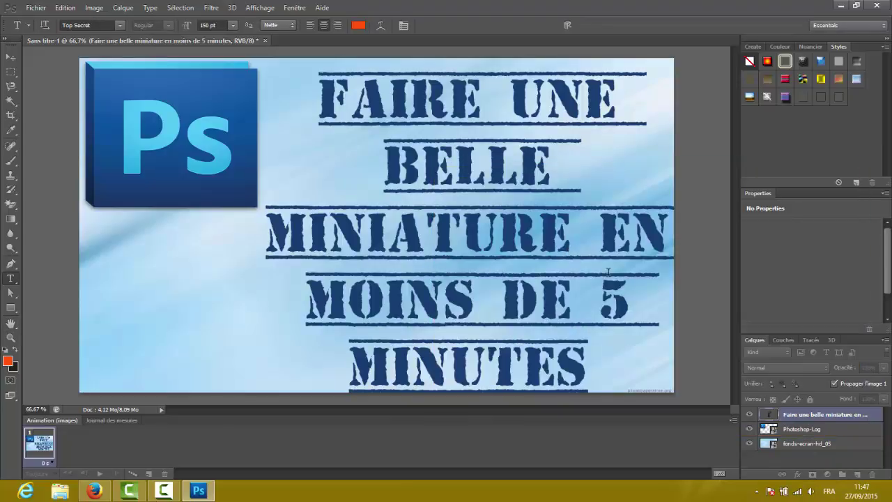
pyautogui.moveTo(615, 366); pyautogui.dragTo(124, 40)
pyautogui.click(120, 25)
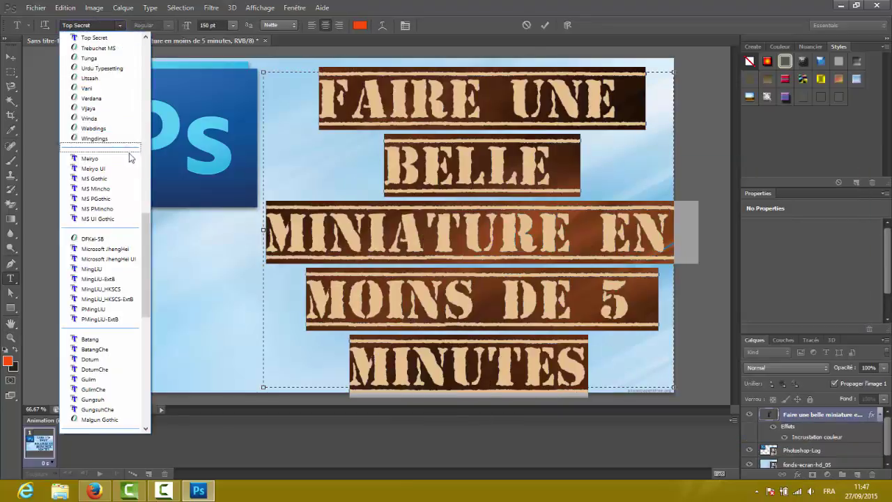
pyautogui.scroll(2, 120, 239)
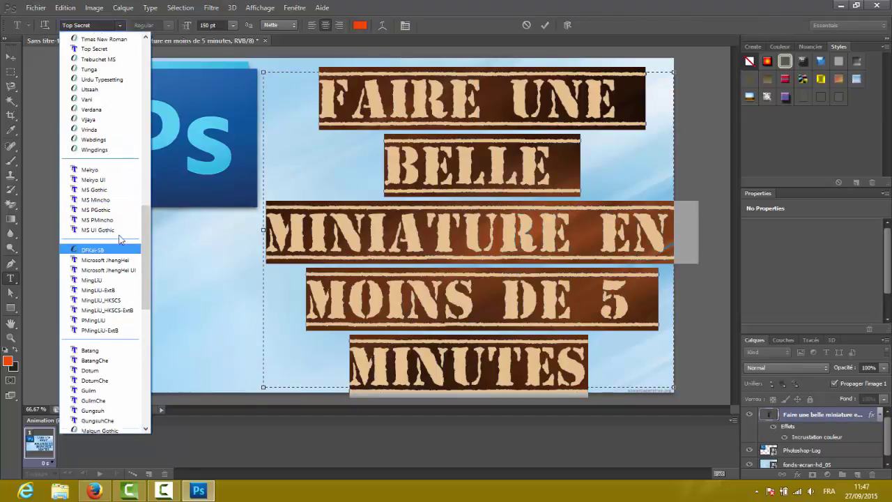
pyautogui.scroll(10, 120, 239)
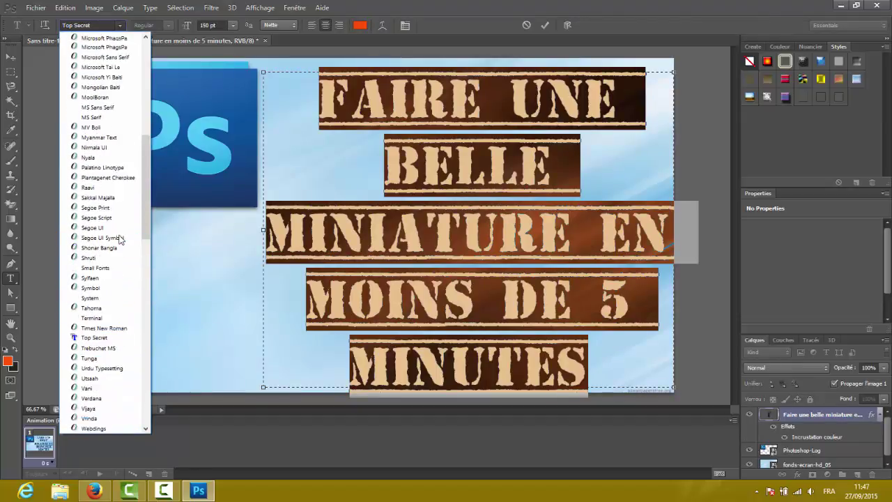
pyautogui.scroll(8, 120, 240)
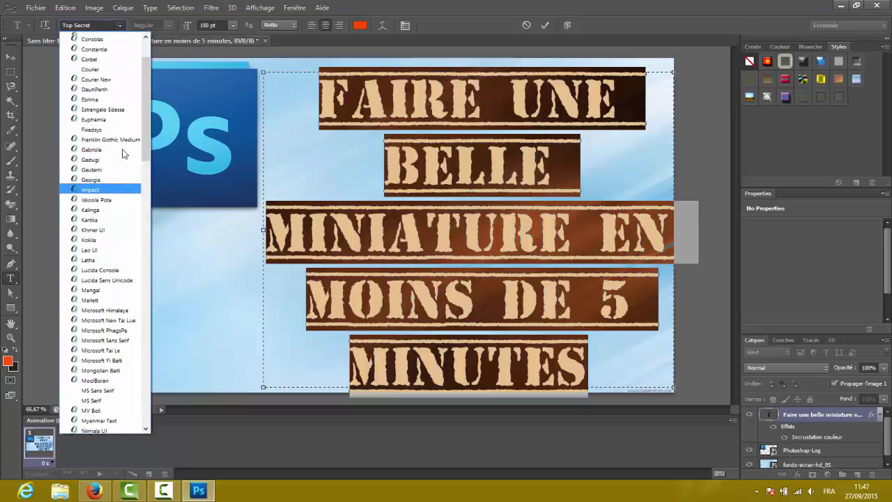
pyautogui.scroll(2, 121, 152)
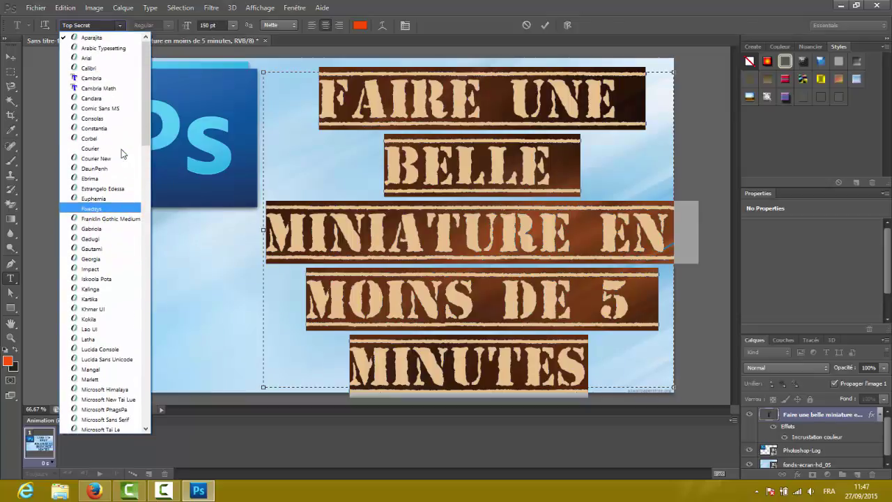
pyautogui.scroll(-20, 114, 114)
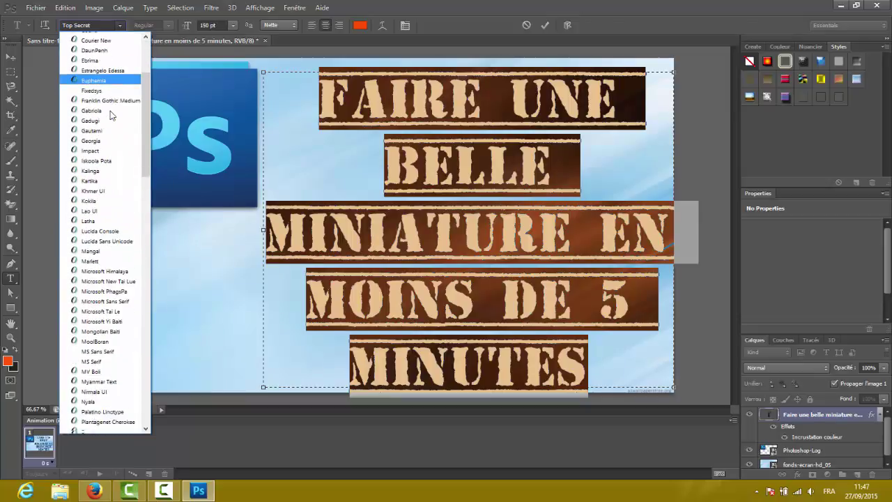
pyautogui.scroll(-5, 119, 320)
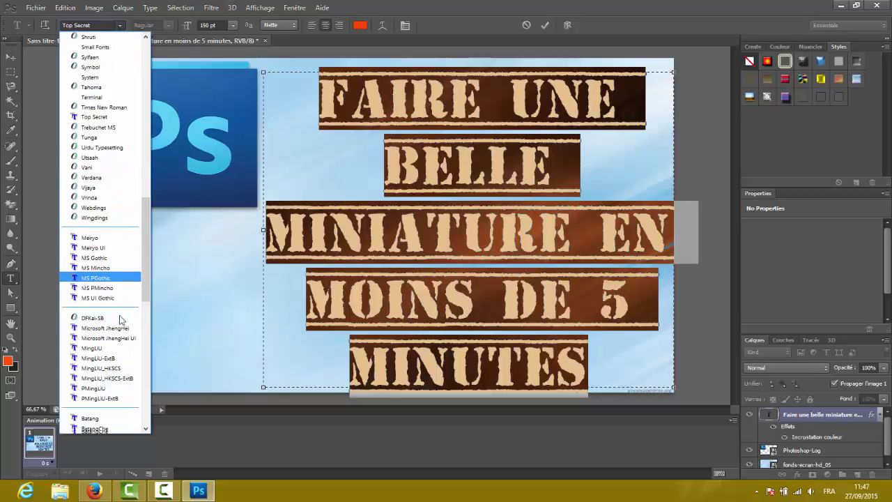
pyautogui.scroll(-2, 120, 319)
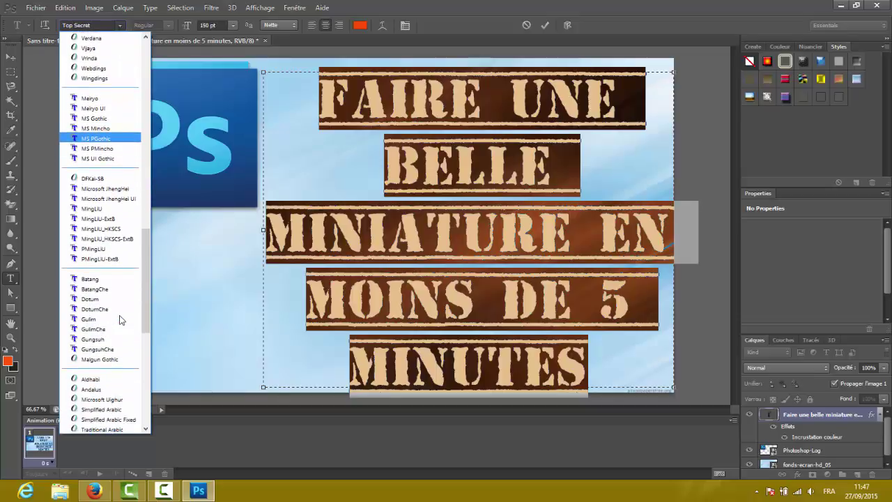
pyautogui.scroll(-5, 110, 349)
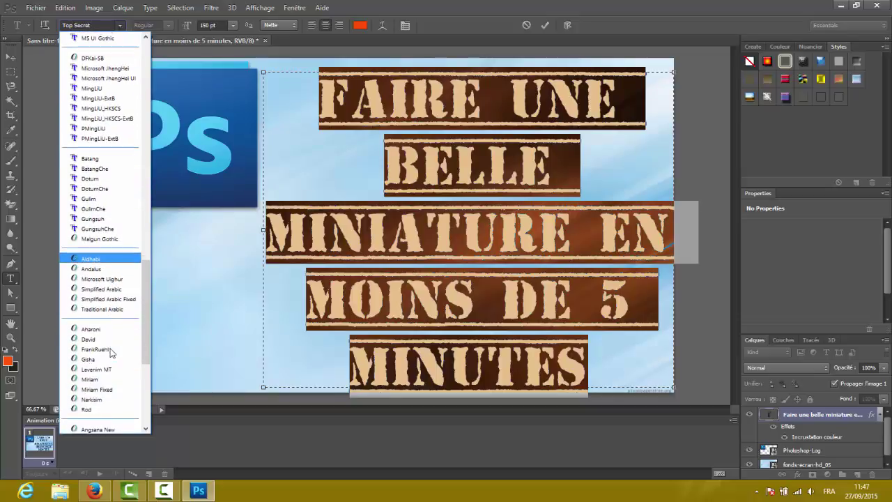
pyautogui.scroll(-1, 118, 339)
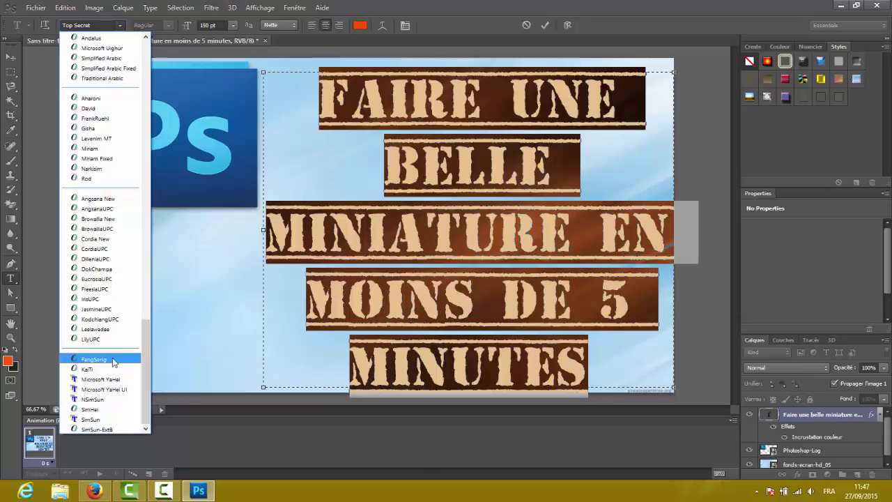
pyautogui.scroll(3, 113, 347)
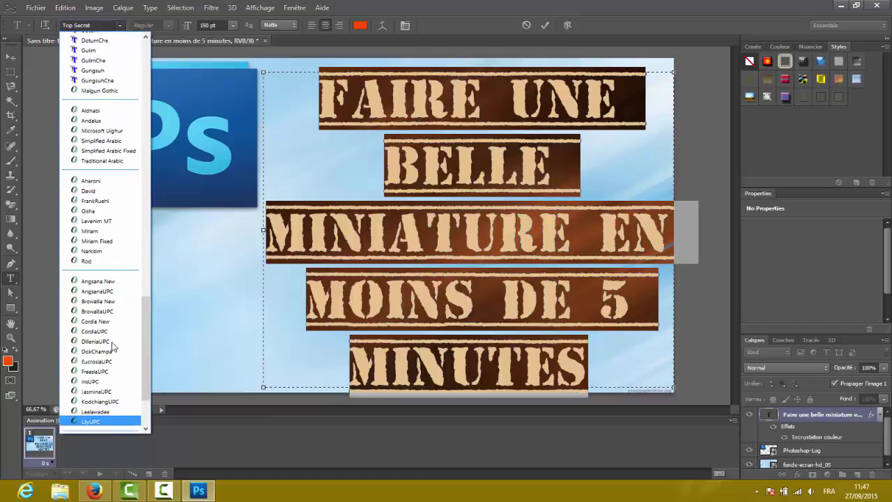
pyautogui.scroll(3, 114, 346)
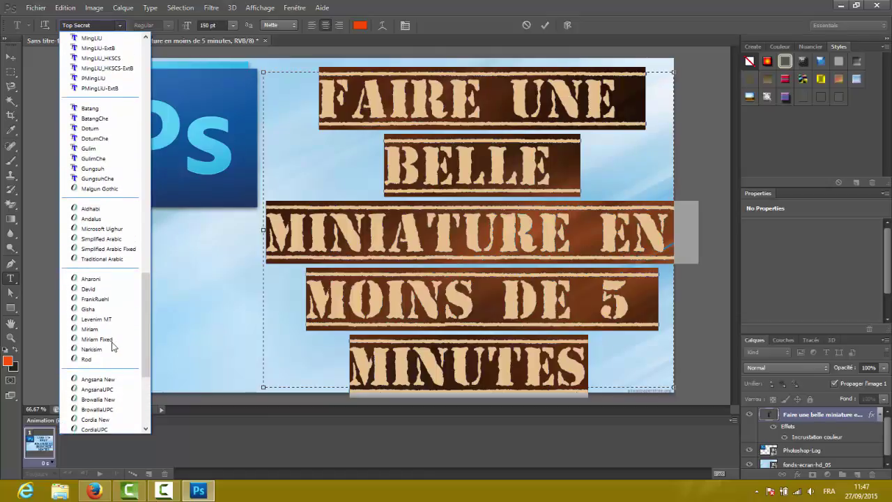
pyautogui.scroll(4, 114, 346)
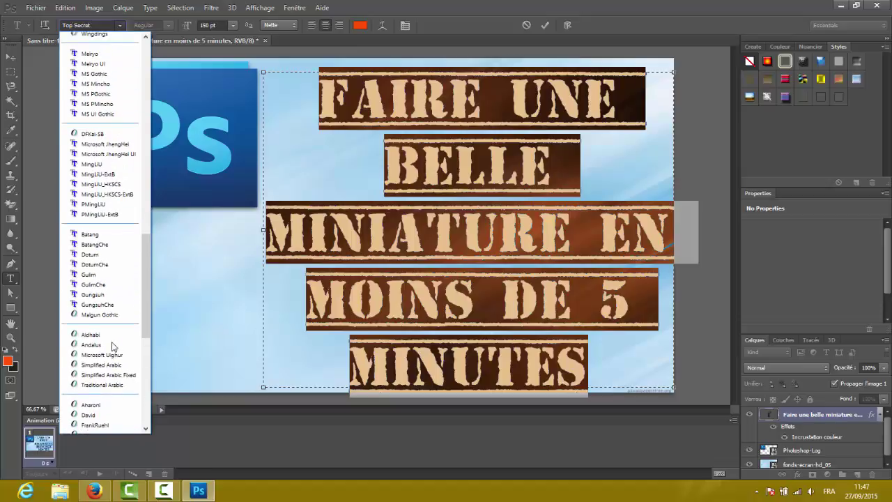
pyautogui.scroll(4, 114, 346)
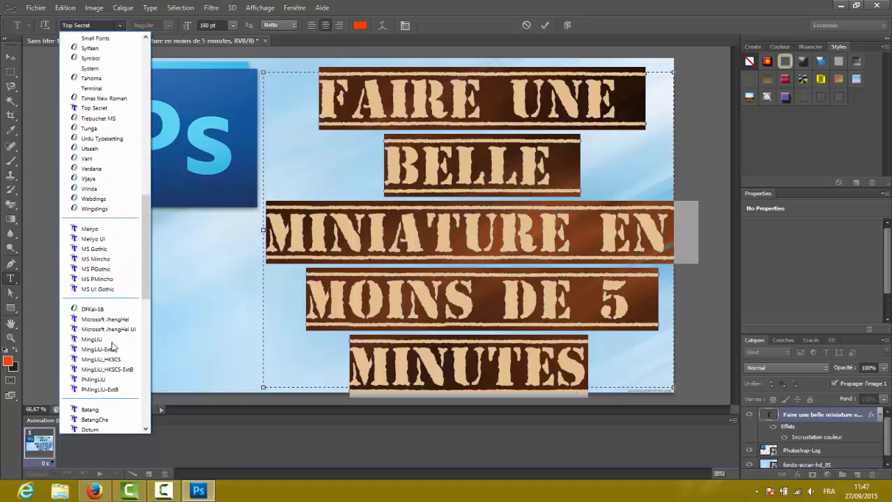
pyautogui.scroll(4, 113, 347)
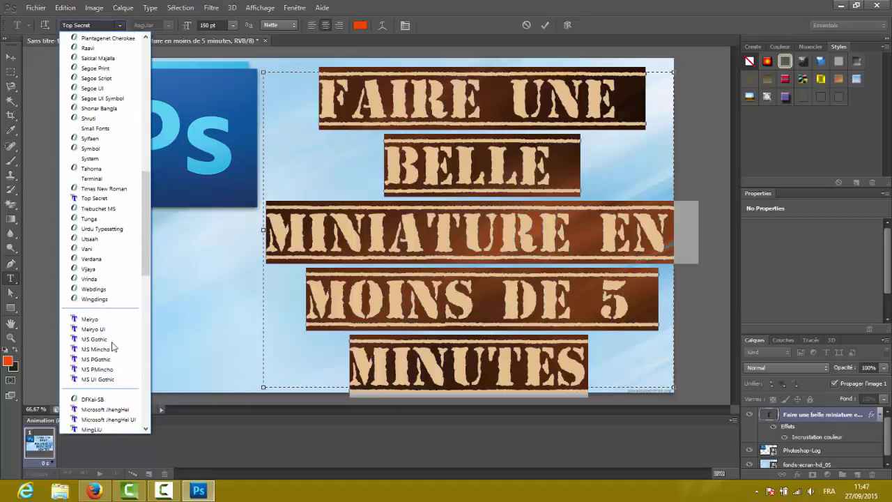
pyautogui.scroll(1, 113, 347)
pyautogui.scroll(3, 83, 82)
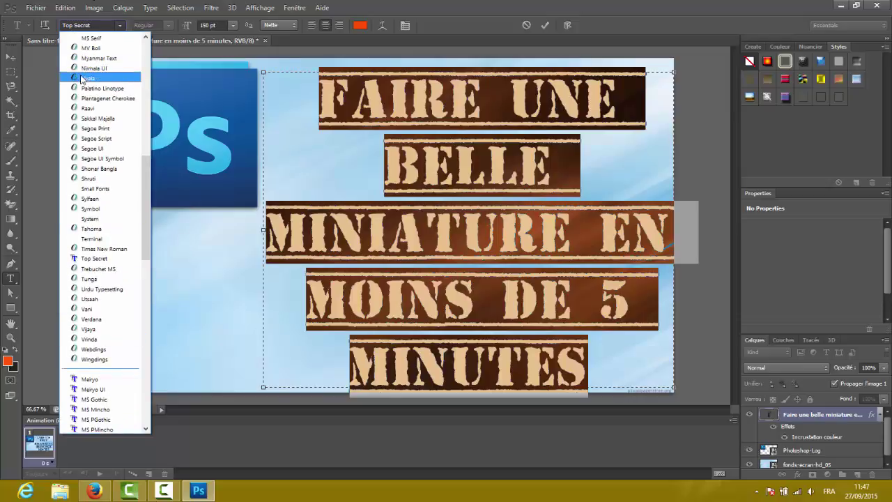
pyautogui.scroll(4, 84, 82)
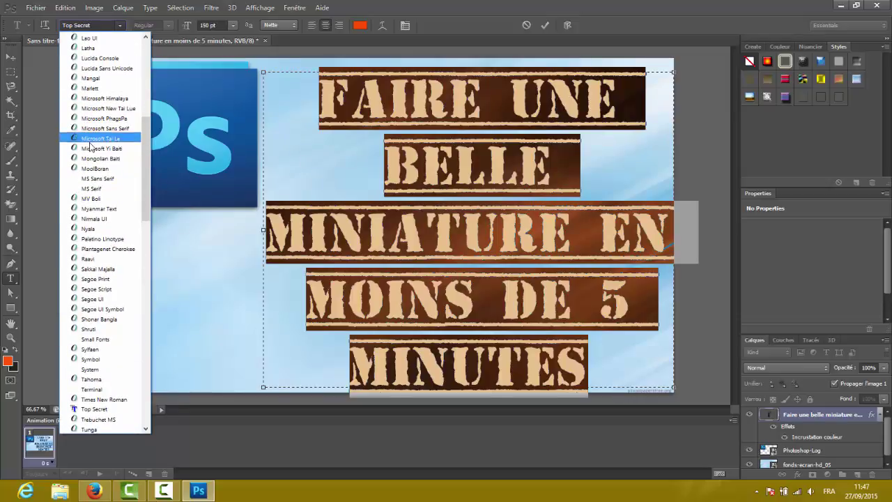
pyautogui.scroll(4, 89, 145)
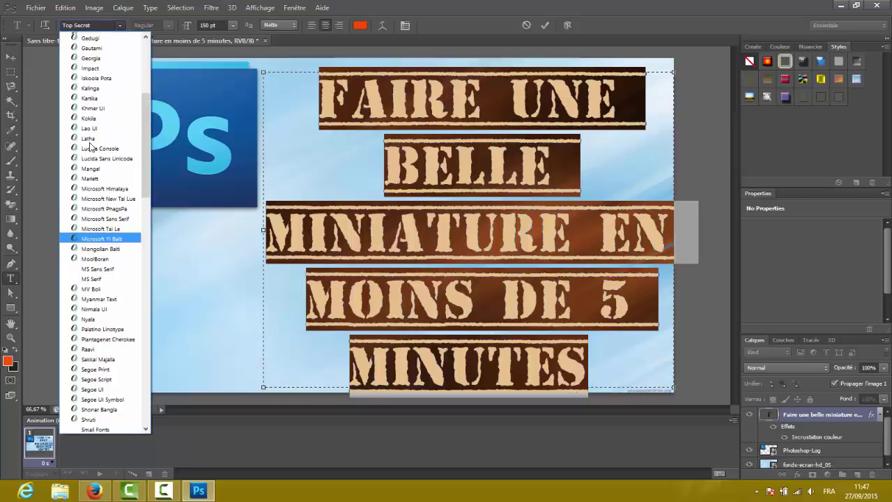
pyautogui.scroll(1, 89, 145)
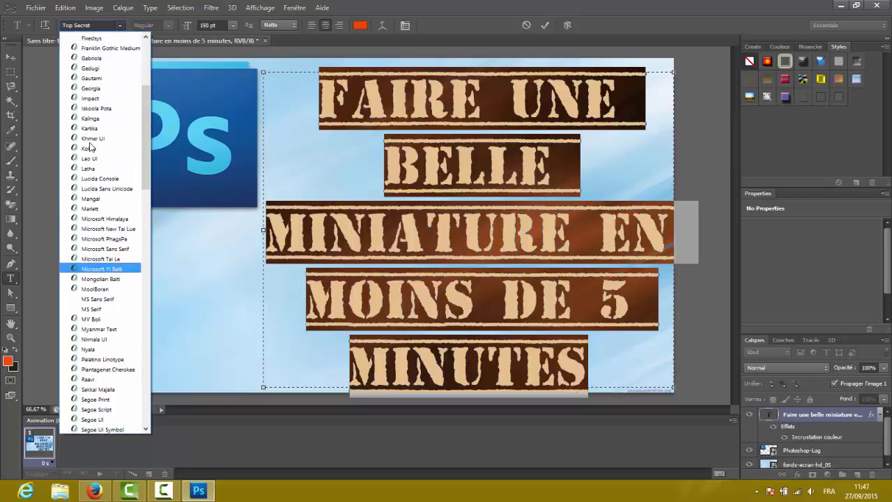
pyautogui.click(98, 100)
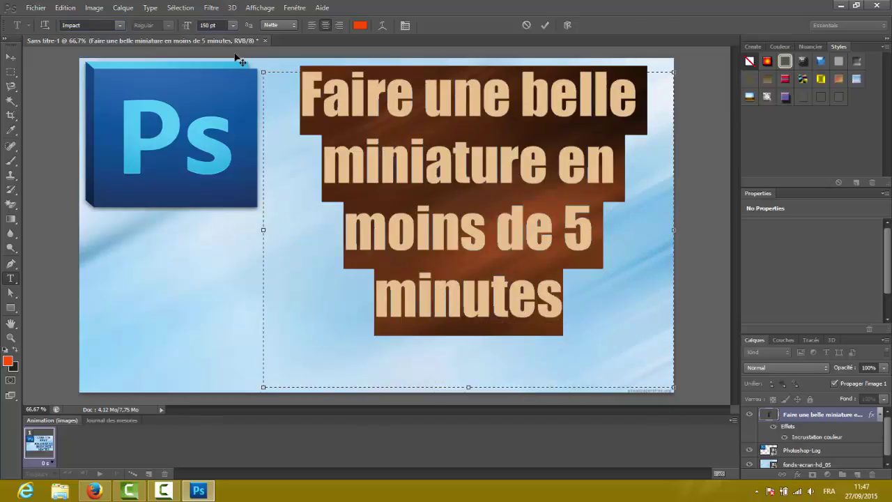
# Set the selected title text's size to 190 pt
pyautogui.press('BackSpace')
pyautogui.write('9')
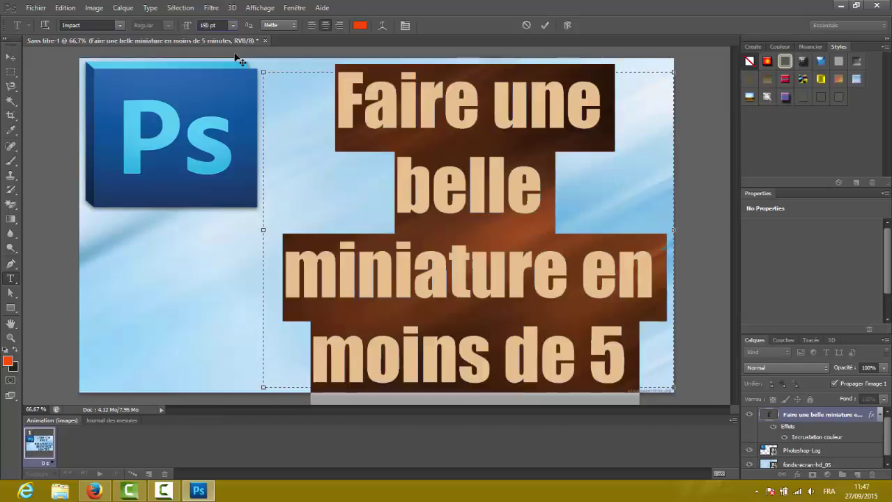
# Try 160 pt for the selected title text, settling on a size of 170 pt
pyautogui.press('BackSpace')
pyautogui.write('6')
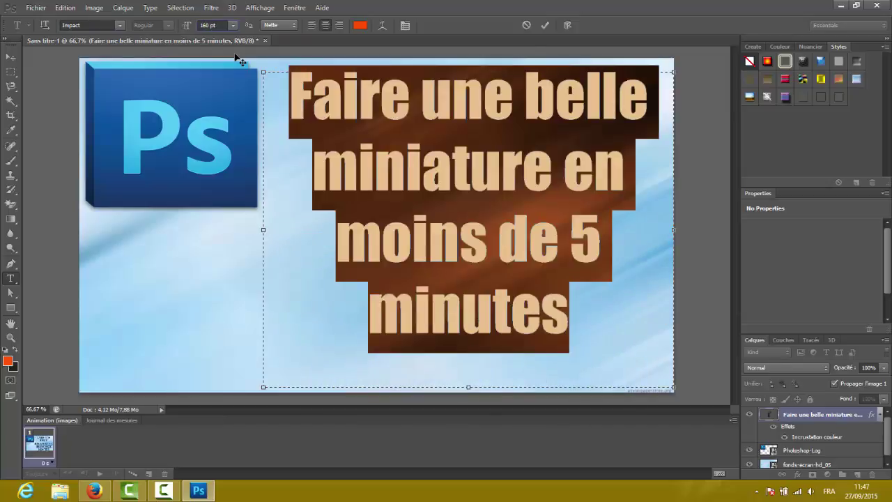
pyautogui.press('BackSpace')
pyautogui.write('7')
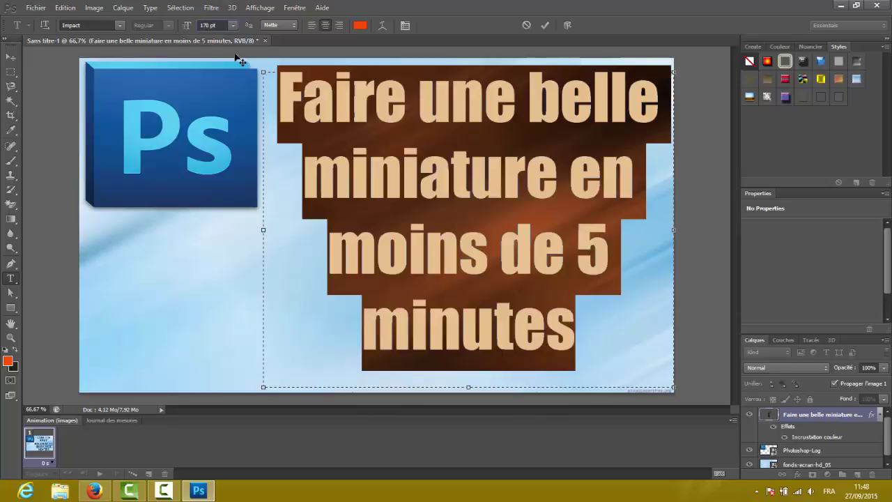
# Open the title layer's blending options and add a black outer stroke (Contour) 7 px thick
pyautogui.click(811, 416)
pyautogui.rightClick(811, 417)
pyautogui.click(773, 14)
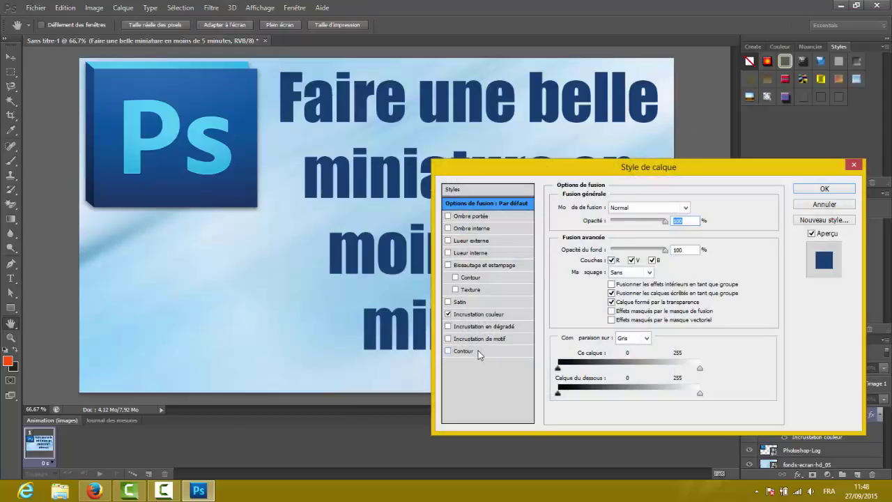
pyautogui.click(481, 351)
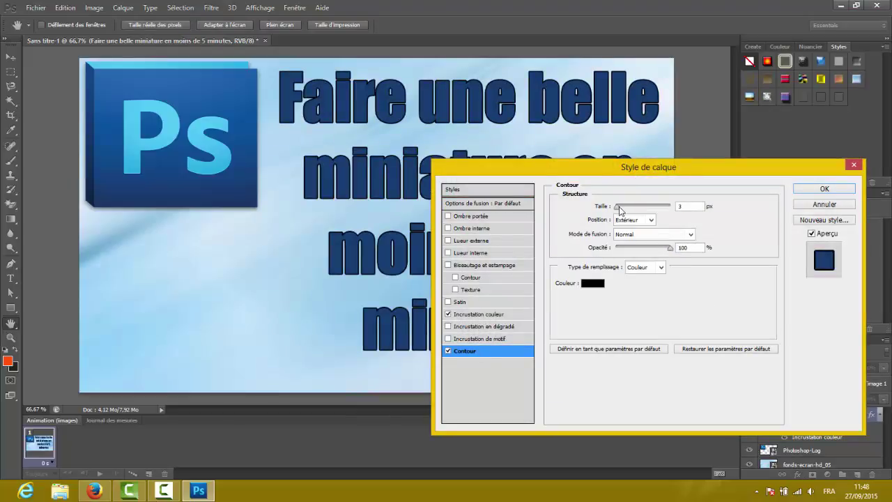
pyautogui.moveTo(620, 210); pyautogui.dragTo(621, 211)
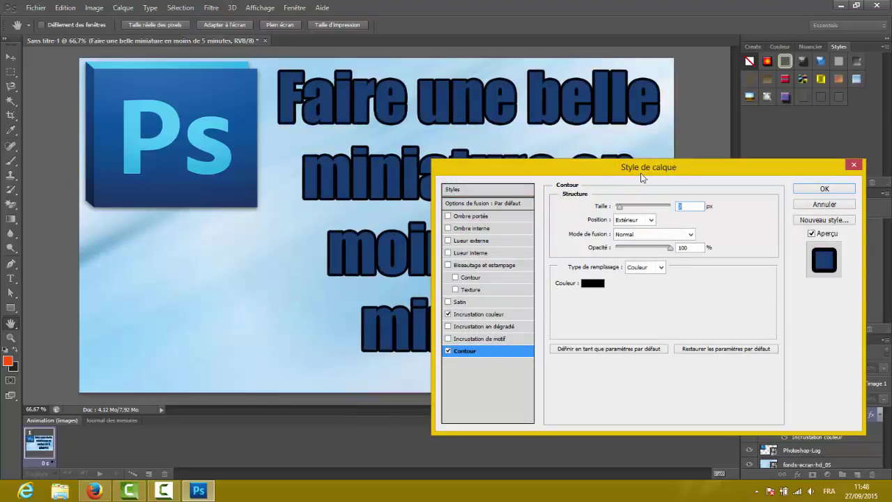
pyautogui.moveTo(641, 173); pyautogui.dragTo(767, 182)
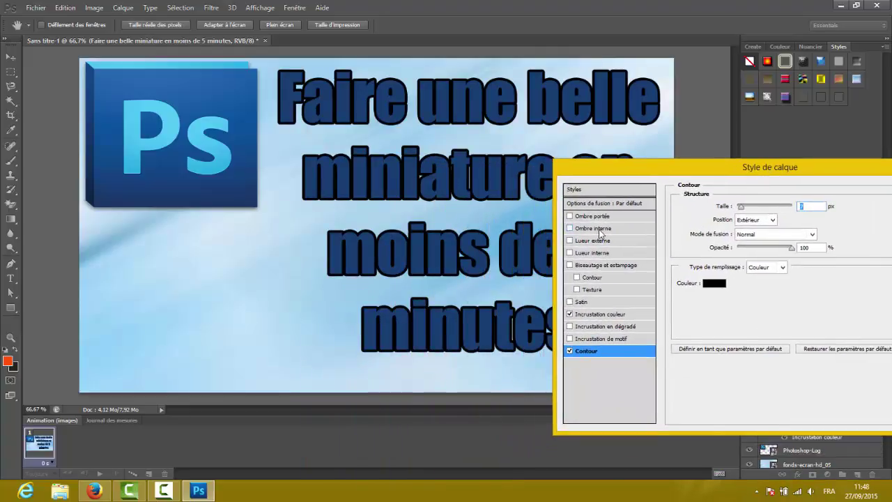
# Add an inner shadow (Ombre interne) to the title at 85% opacity with the near-black colour #100101
pyautogui.click(598, 230)
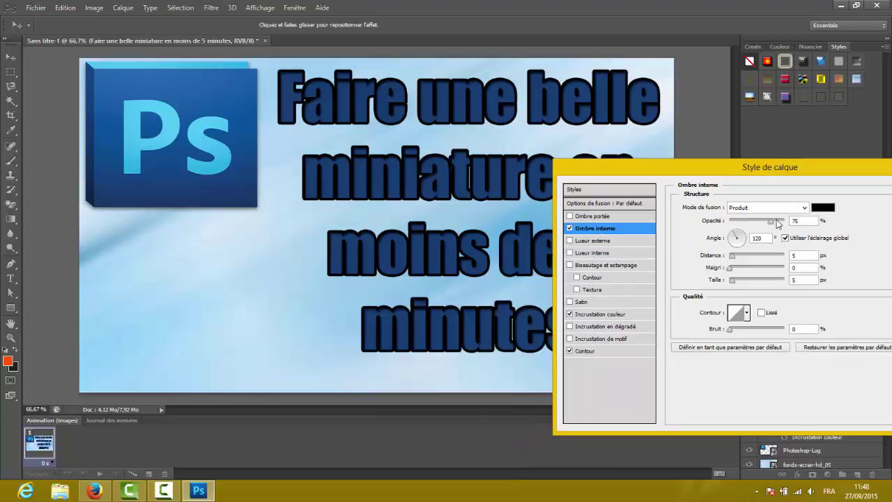
pyautogui.moveTo(772, 223)
pyautogui.mouseDown()
pyautogui.moveTo(799, 227)
pyautogui.moveTo(775, 223)
pyautogui.mouseUp()
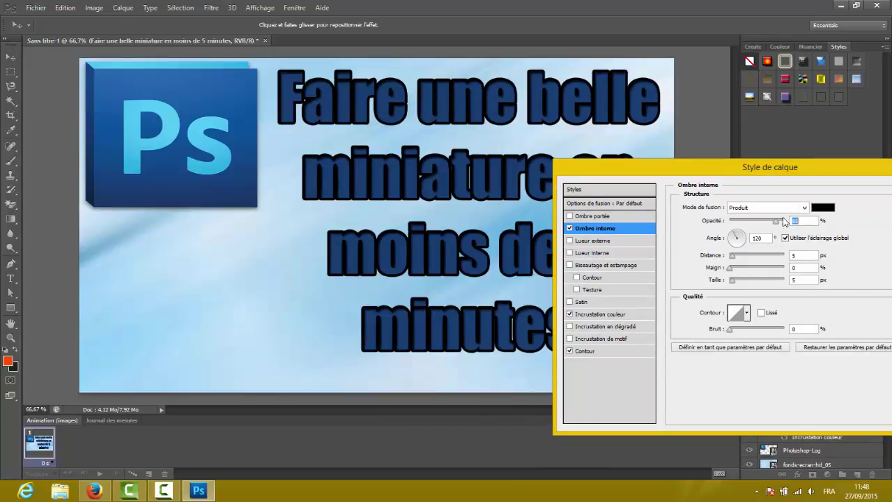
pyautogui.click(822, 208)
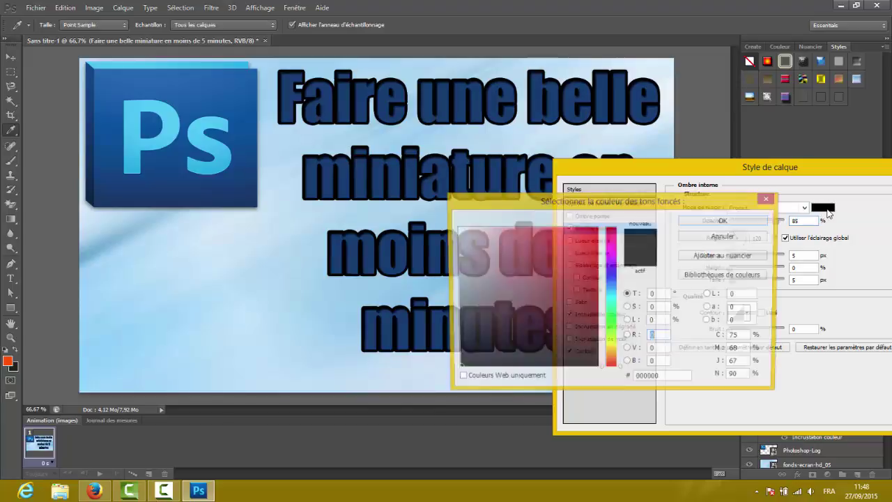
pyautogui.moveTo(557, 281)
pyautogui.mouseDown()
pyautogui.moveTo(454, 210)
pyautogui.moveTo(534, 324)
pyautogui.moveTo(582, 368)
pyautogui.mouseUp()
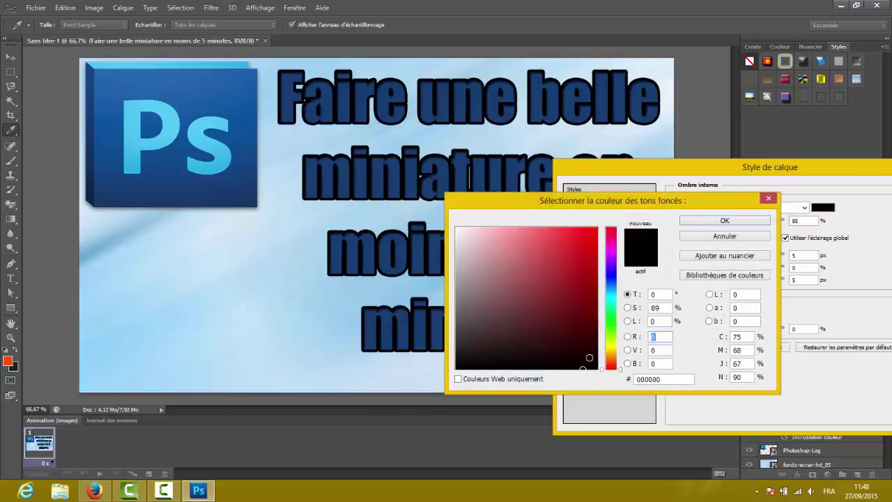
pyautogui.moveTo(593, 294)
pyautogui.mouseDown()
pyautogui.moveTo(594, 239)
pyautogui.moveTo(586, 360)
pyautogui.mouseUp()
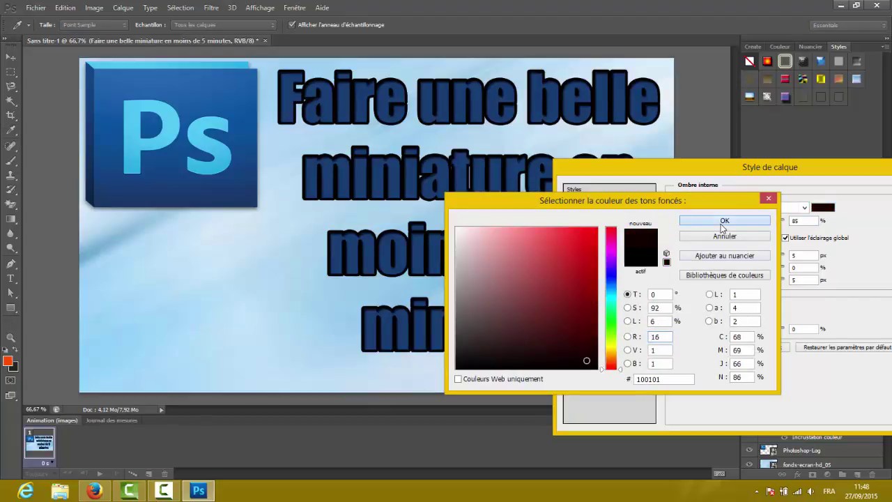
pyautogui.click(722, 222)
# Add an outer glow (Lueur externe) in turquoise #00ffde with 100% opacity and about 75% noise (Bruit)
pyautogui.click(596, 241)
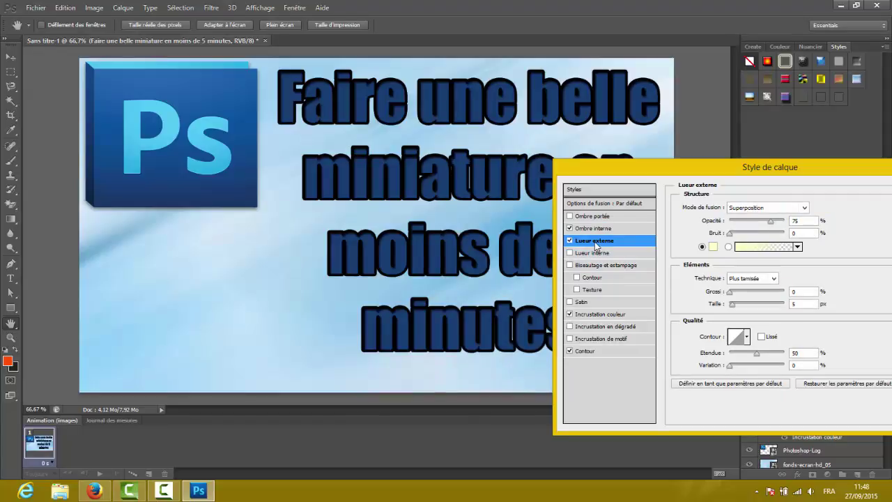
pyautogui.click(713, 246)
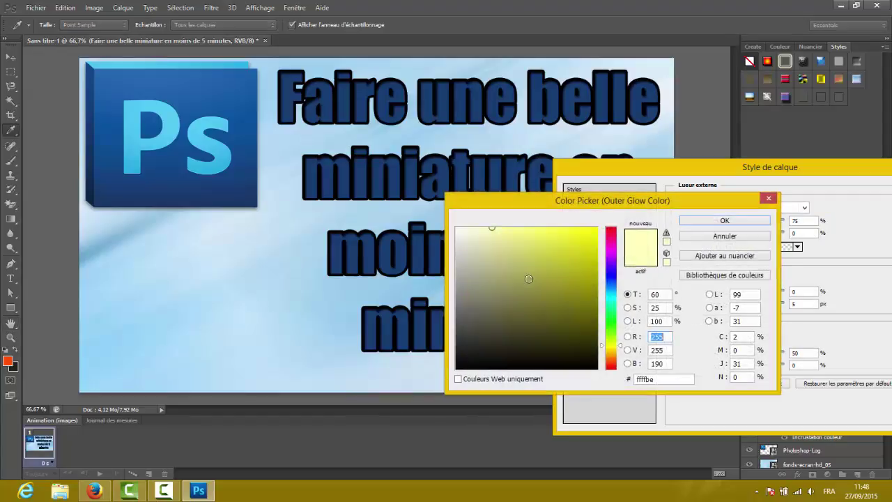
pyautogui.moveTo(616, 234)
pyautogui.mouseDown()
pyautogui.moveTo(526, 239)
pyautogui.moveTo(467, 229)
pyautogui.moveTo(550, 243)
pyautogui.moveTo(586, 239)
pyautogui.moveTo(601, 224)
pyautogui.mouseUp()
pyautogui.click(613, 301)
pyautogui.click(738, 221)
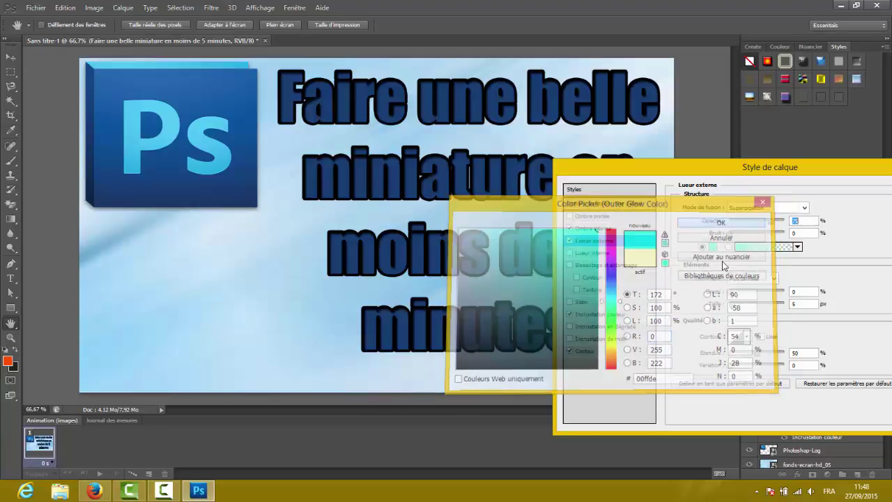
pyautogui.moveTo(733, 238); pyautogui.dragTo(771, 239)
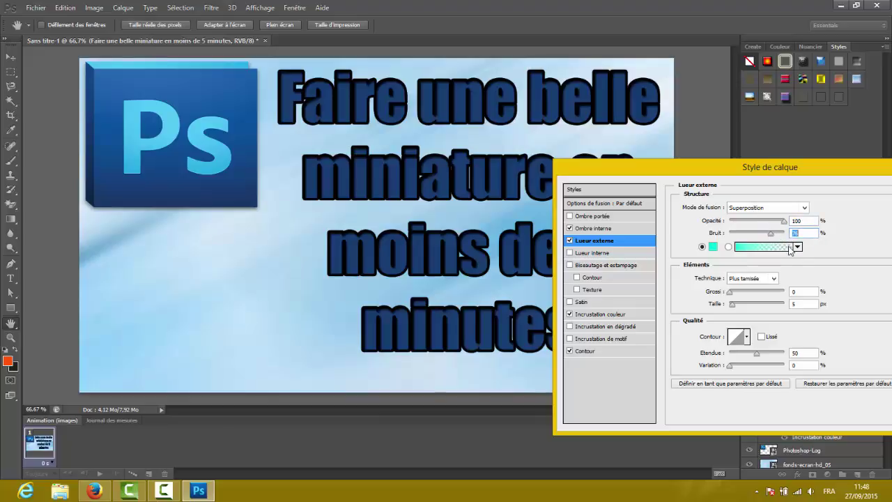
pyautogui.moveTo(776, 166); pyautogui.dragTo(740, 167)
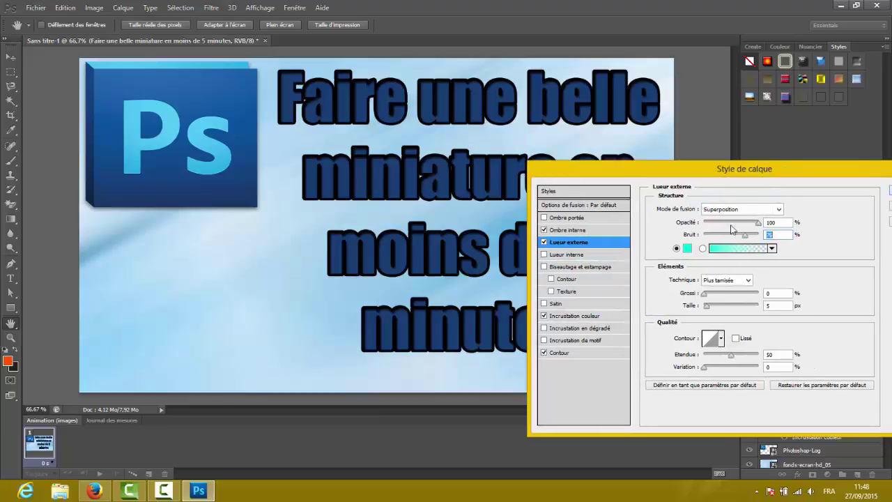
# Add an inner glow (Lueur interne) in cyan #00f0ff at 100% opacity and apply the title's layer style
pyautogui.click(575, 258)
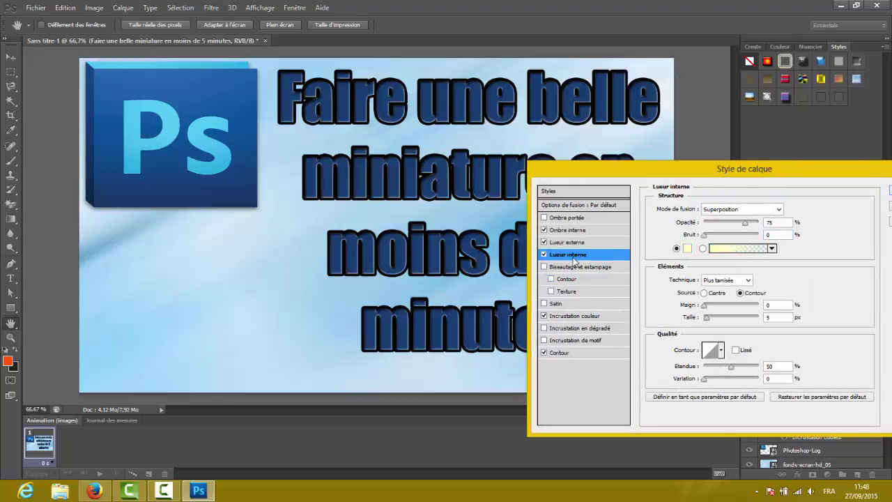
pyautogui.click(687, 248)
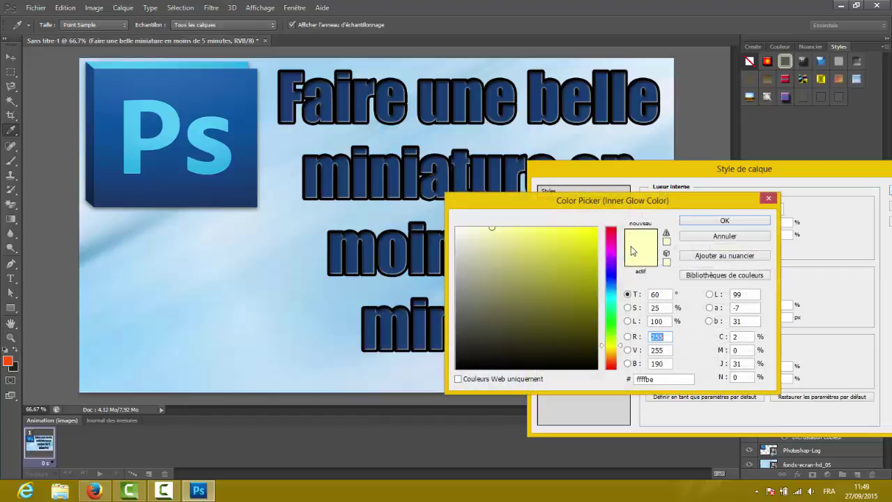
pyautogui.moveTo(606, 262); pyautogui.dragTo(609, 295)
pyautogui.click(596, 228)
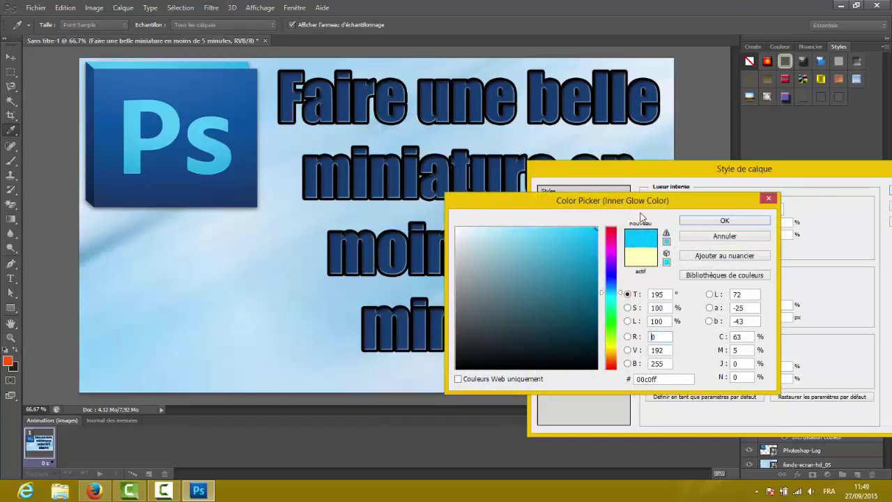
pyautogui.click(619, 296)
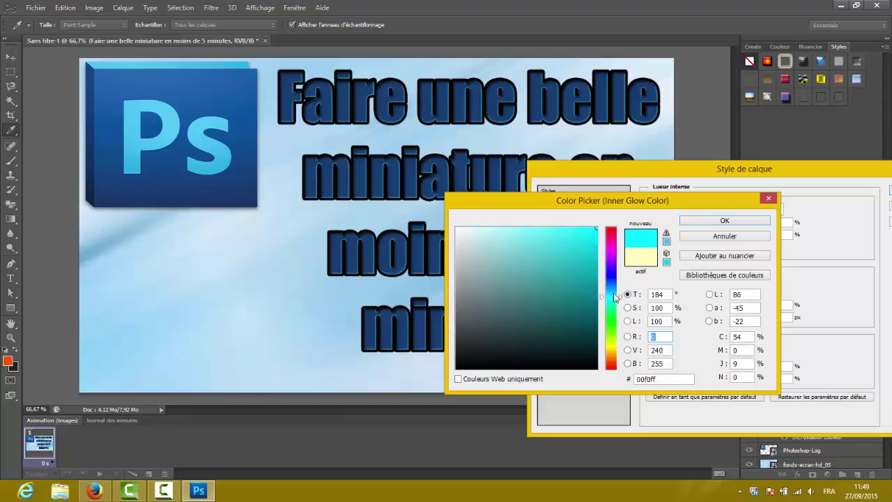
pyautogui.press('Return')
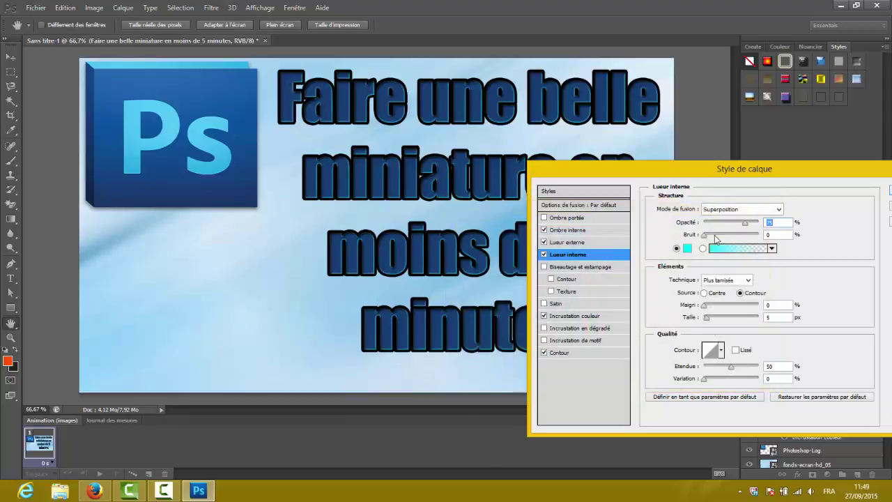
pyautogui.moveTo(746, 223); pyautogui.dragTo(761, 223)
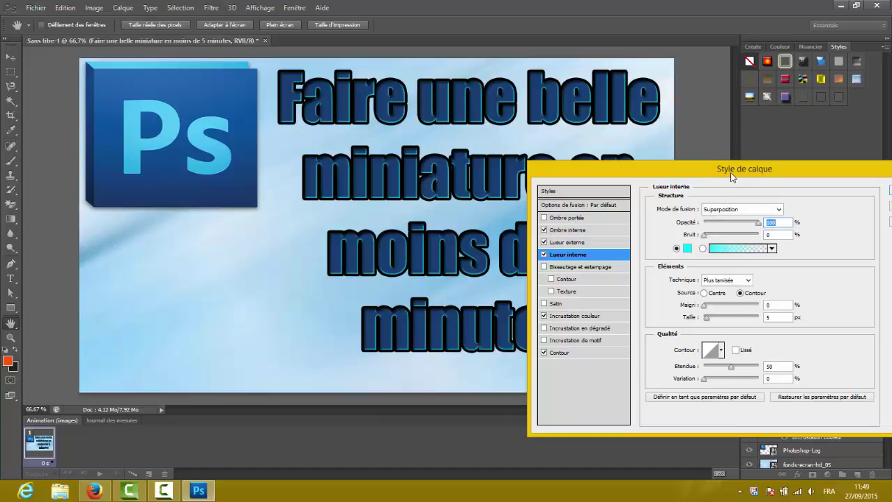
pyautogui.moveTo(731, 172); pyautogui.dragTo(560, 170)
pyautogui.click(731, 192)
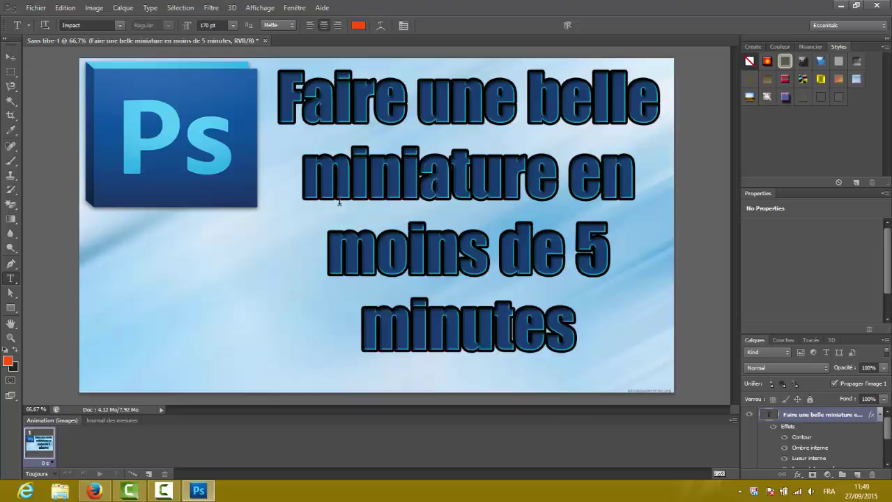
pyautogui.click(111, 496)
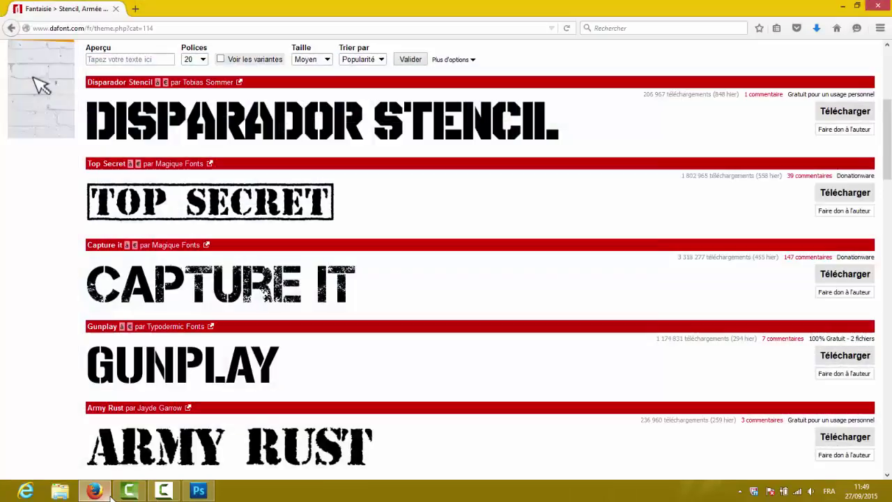
pyautogui.moveTo(380, 8); pyautogui.dragTo(380, 45)
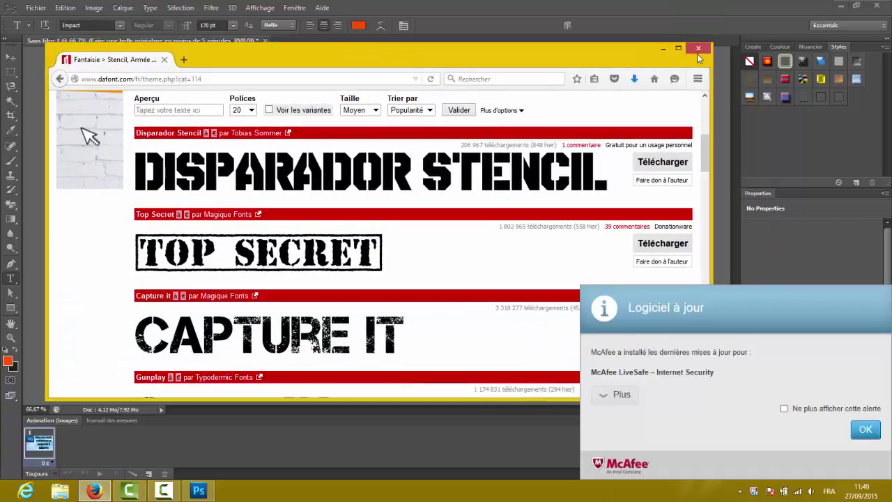
pyautogui.click(664, 46)
pyautogui.click(866, 429)
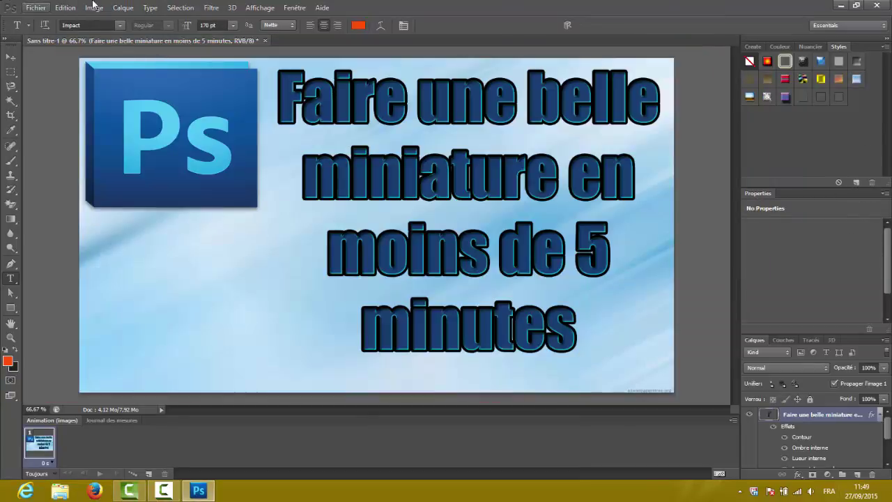
pyautogui.moveTo(446, 9); pyautogui.dragTo(478, 1)
# Export the thumbnail for the web as a PNG-24 file named Sans-titre-1.png on the desktop (Bureau)
pyautogui.click(37, 9)
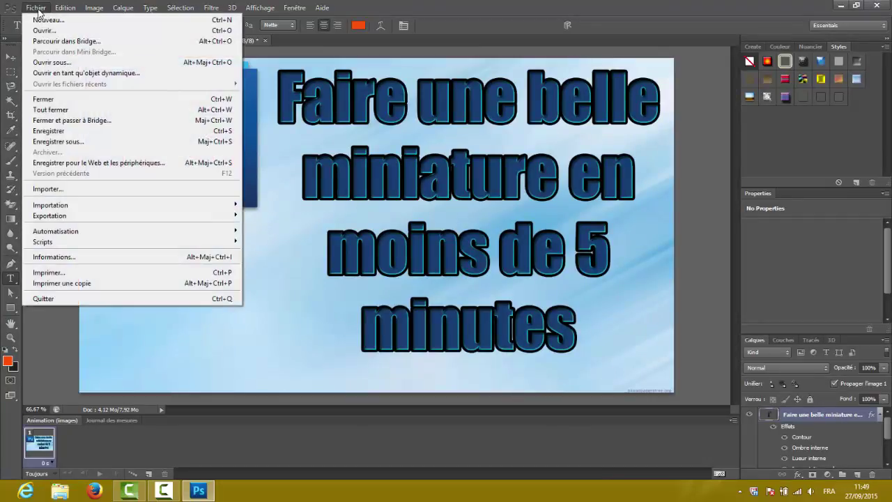
pyautogui.click(114, 168)
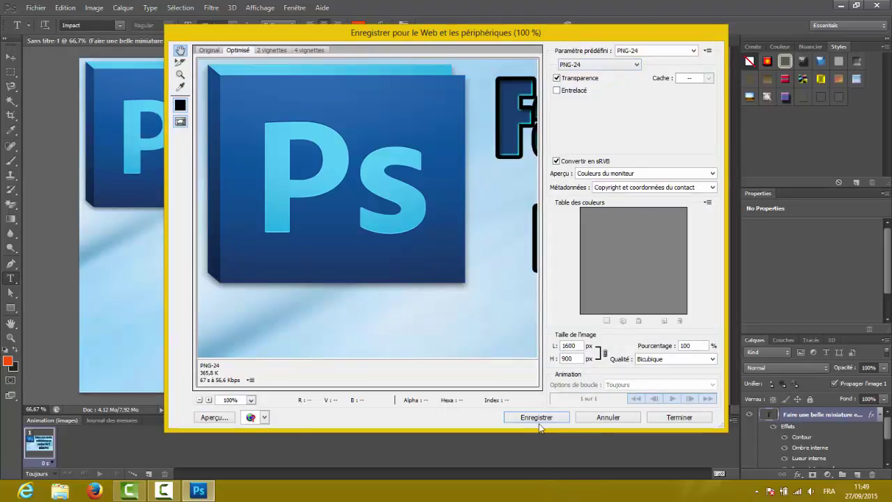
pyautogui.click(537, 420)
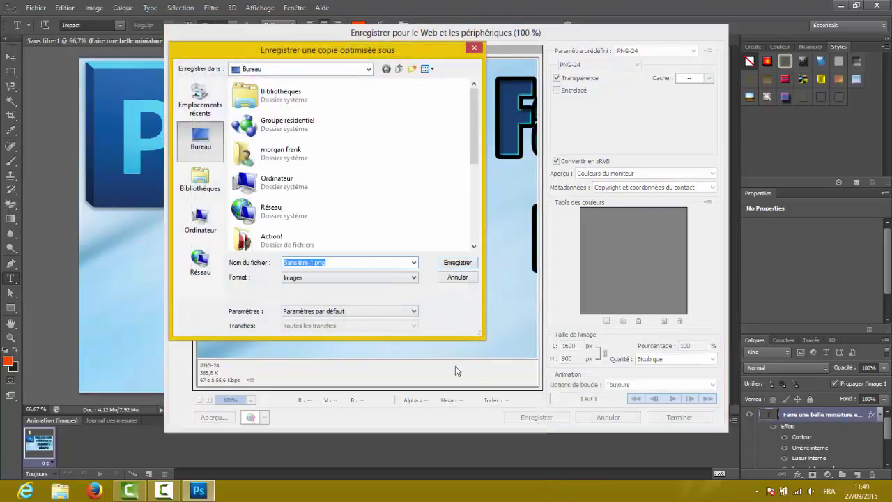
pyautogui.click(458, 262)
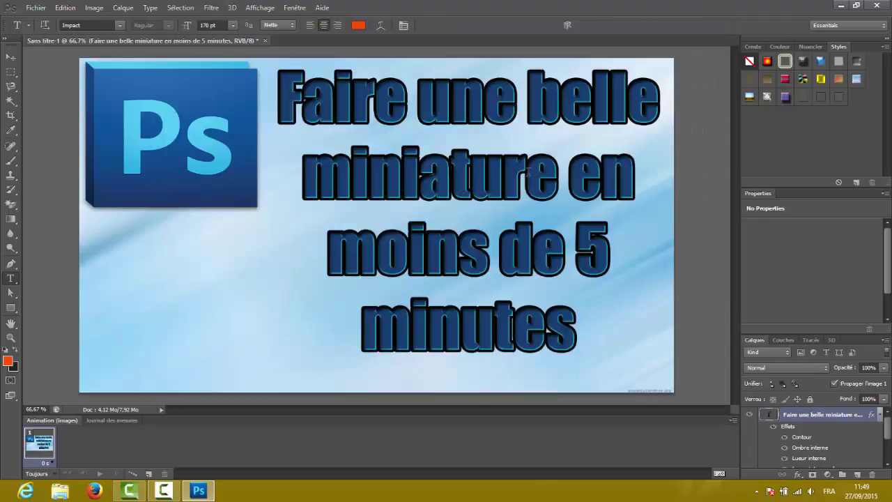
# Quit Photoshop without saving the changes to the Sans titre-1 document
pyautogui.click(876, 5)
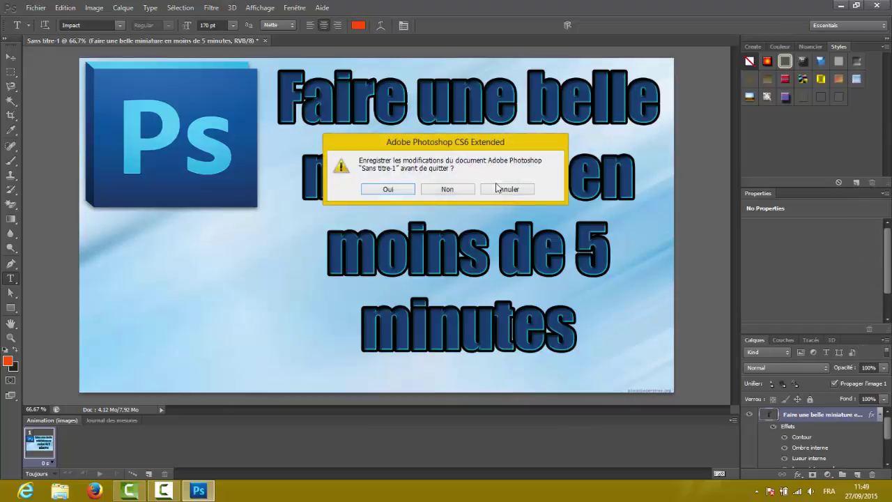
pyautogui.click(447, 188)
pyautogui.click(161, 492)
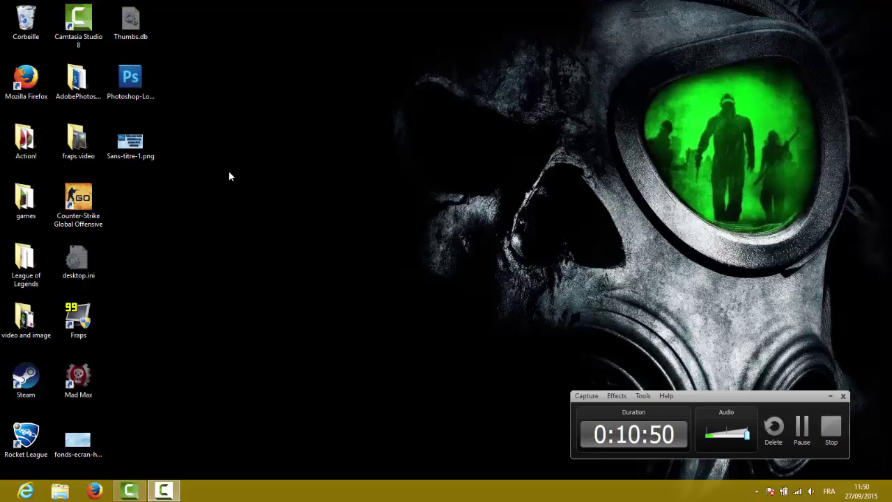
# Open Sans-titre-1.png from the desktop in Visionneuse de photos Windows, examine it maximised, and close the viewer
pyautogui.click(131, 142)
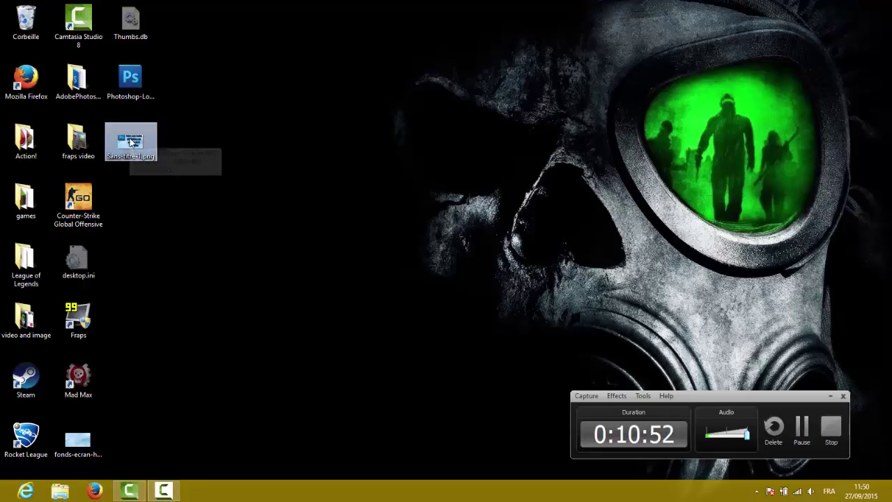
pyautogui.doubleClick(131, 143)
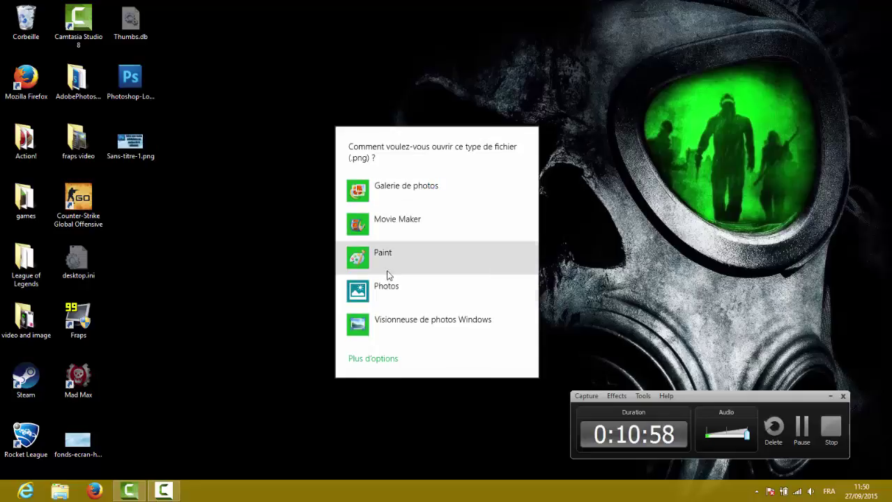
pyautogui.click(386, 317)
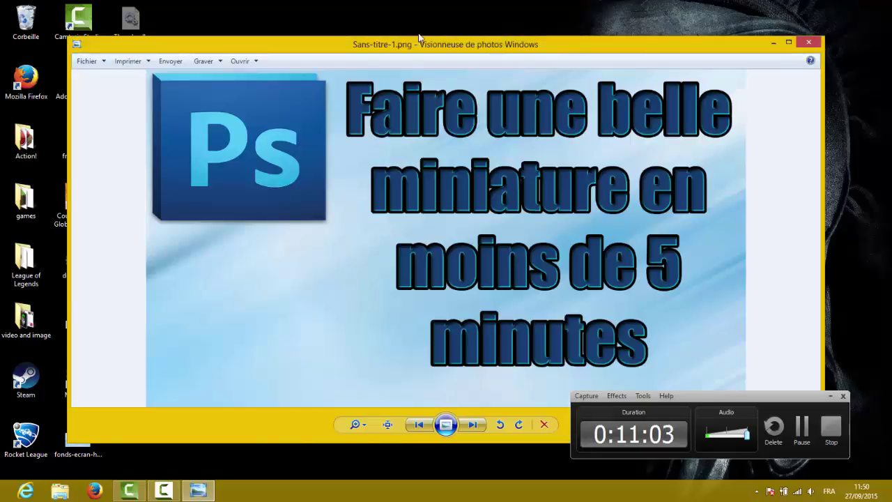
pyautogui.moveTo(423, 31); pyautogui.dragTo(414, 3)
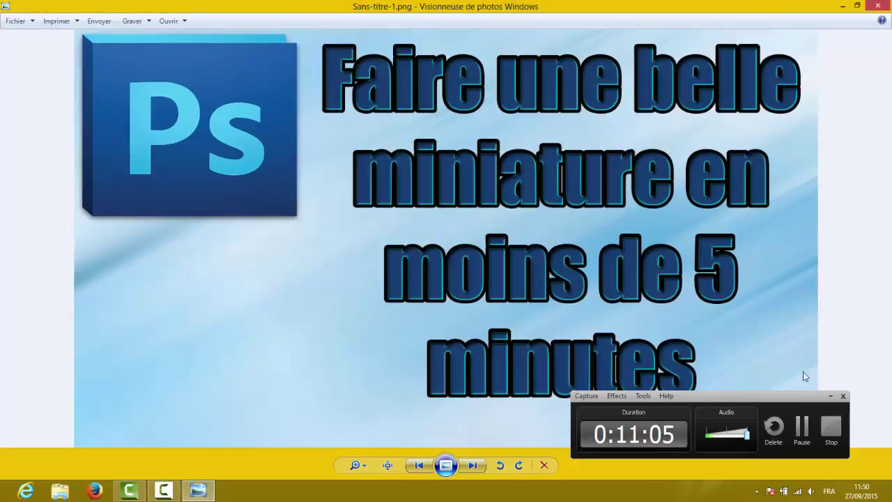
pyautogui.click(829, 395)
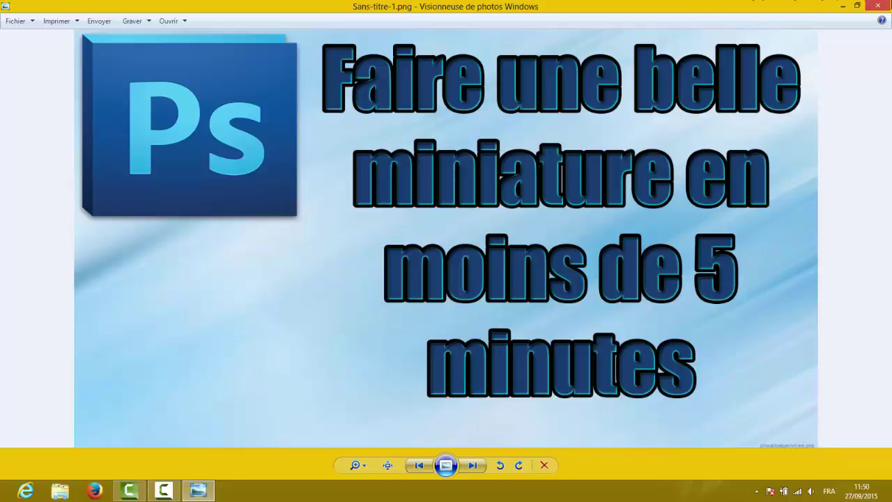
pyautogui.click(878, 6)
pyautogui.click(163, 490)
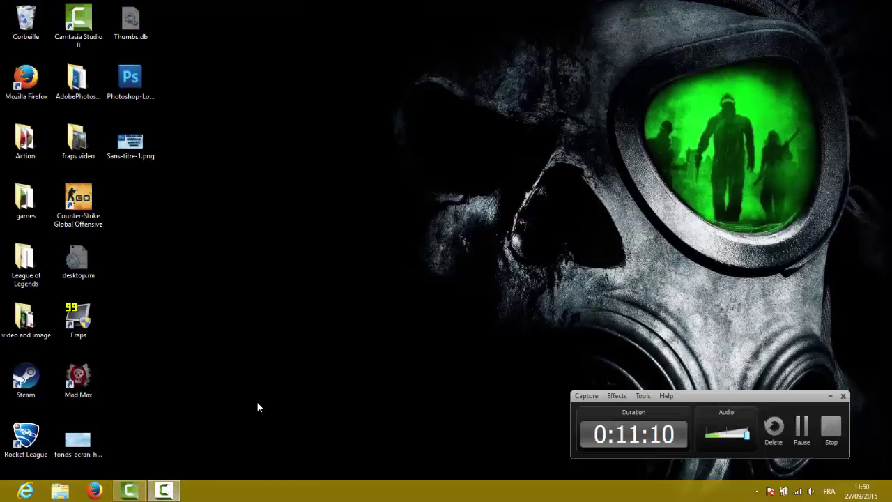